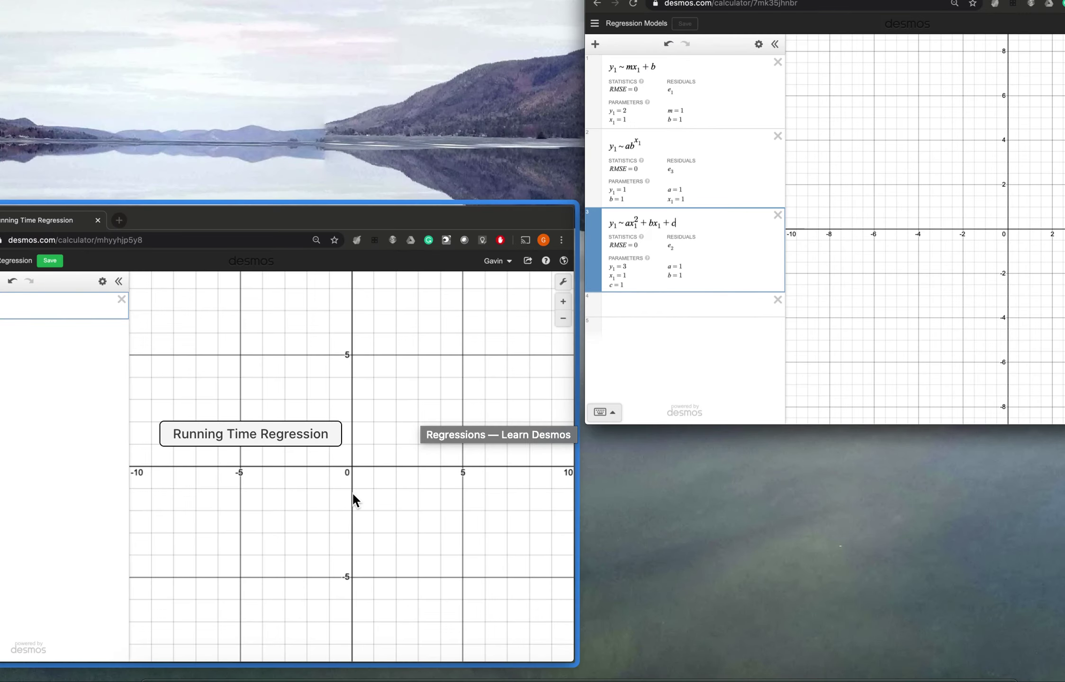
Step: Create a table and enter the ages 15, 25, 35, 45, 55, 65 in the x1 column
{"action": "left_click", "coordinate": [352, 499]}
{"action": "type", "text": "table"}
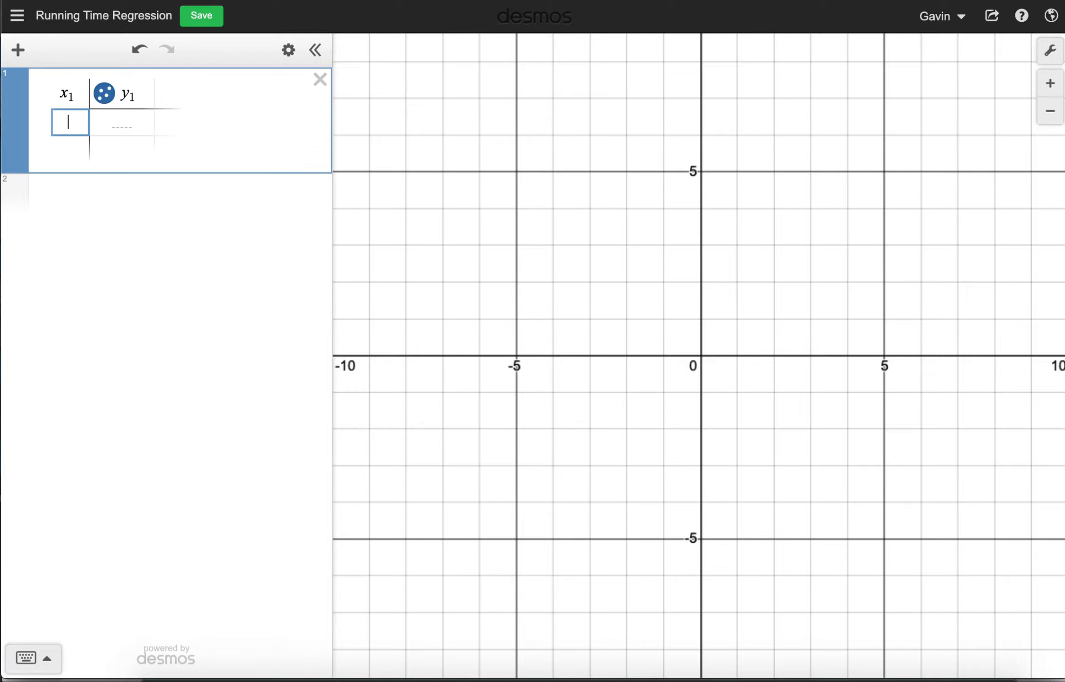
{"action": "left_click", "coordinate": [641, 287]}
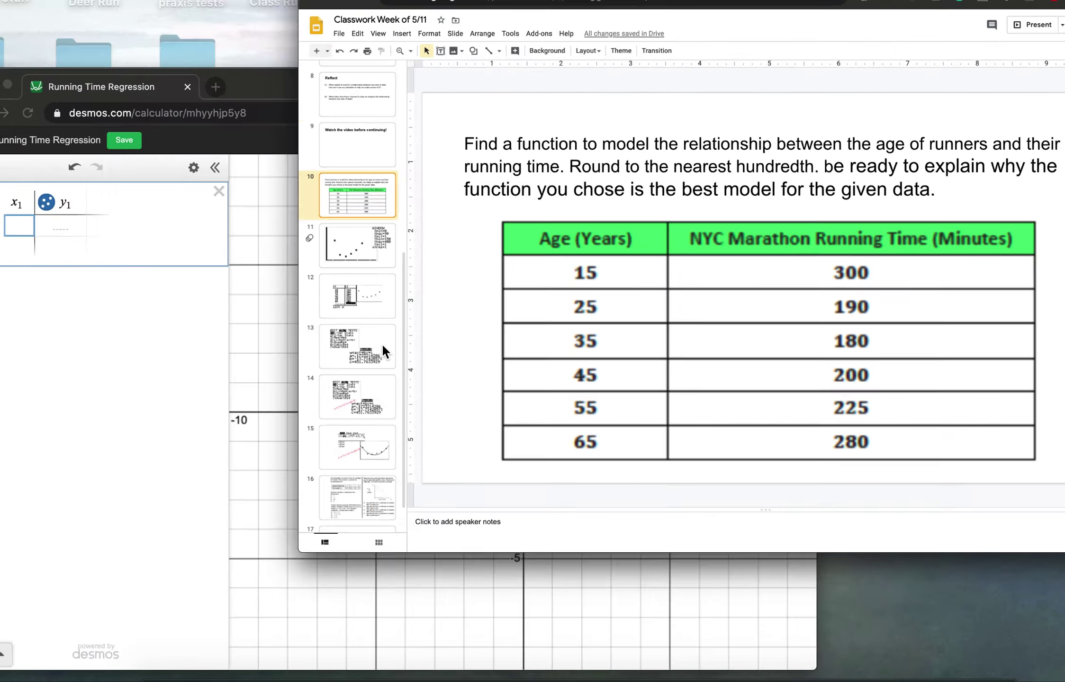
{"action": "left_click", "coordinate": [190, 361]}
{"action": "type", "text": "15"}
{"action": "key", "text": "Return"}
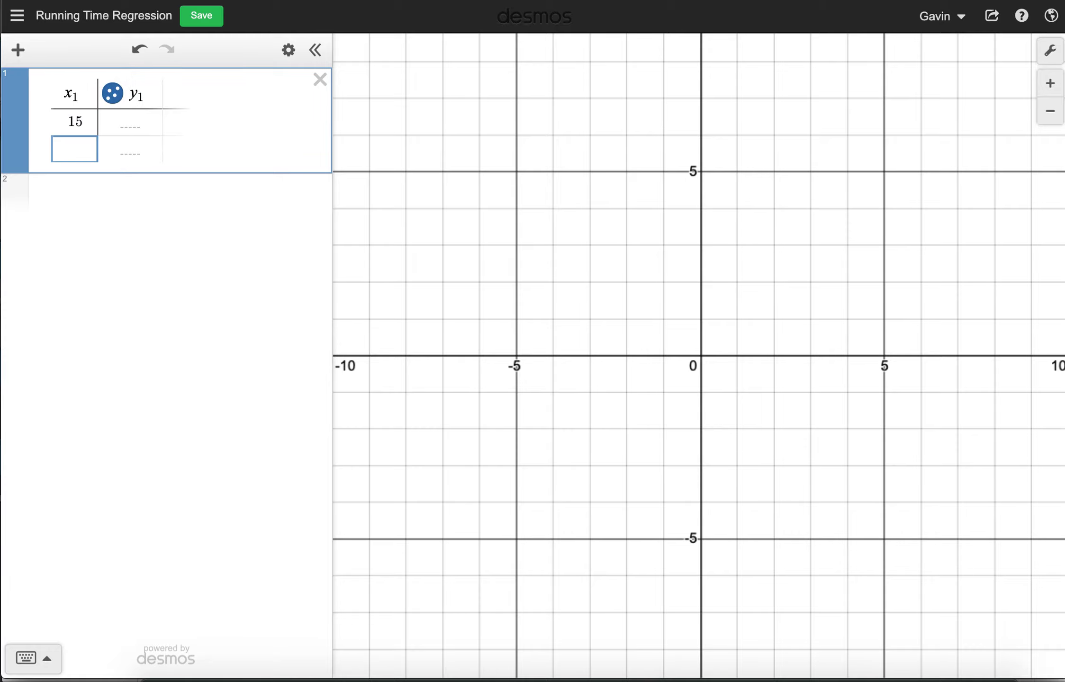
{"action": "type", "text": "22"}
{"action": "key", "text": "BackSpace"}
{"action": "type", "text": "5"}
{"action": "key", "text": "Return"}
{"action": "type", "text": "35"}
{"action": "key", "text": "Return"}
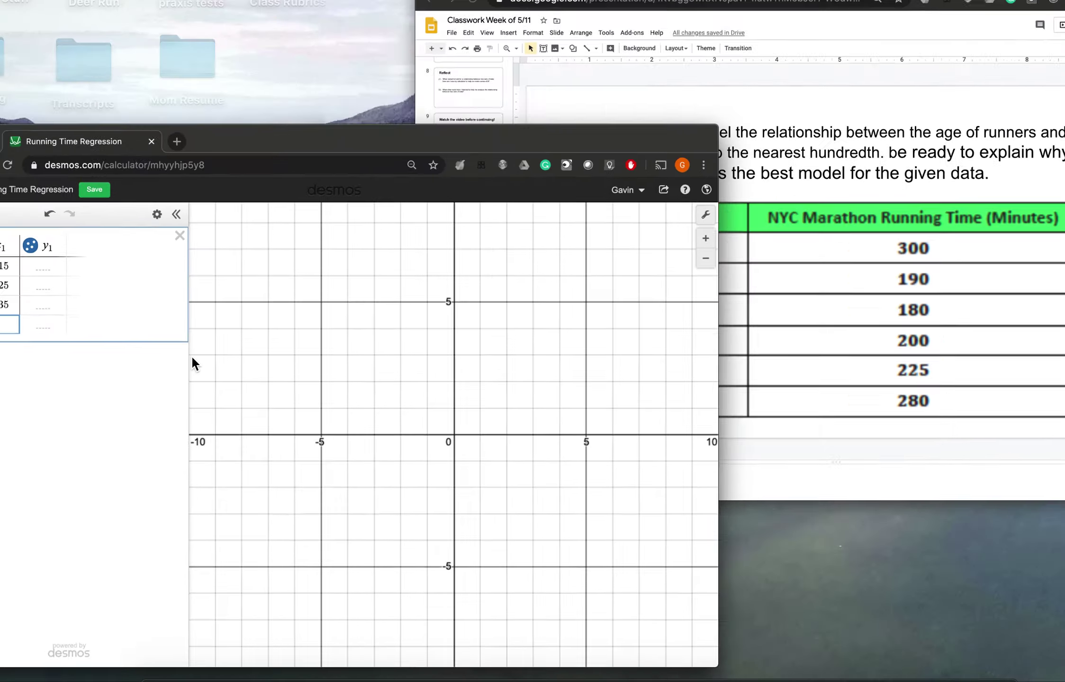
{"action": "key", "text": "ctrl+Up"}
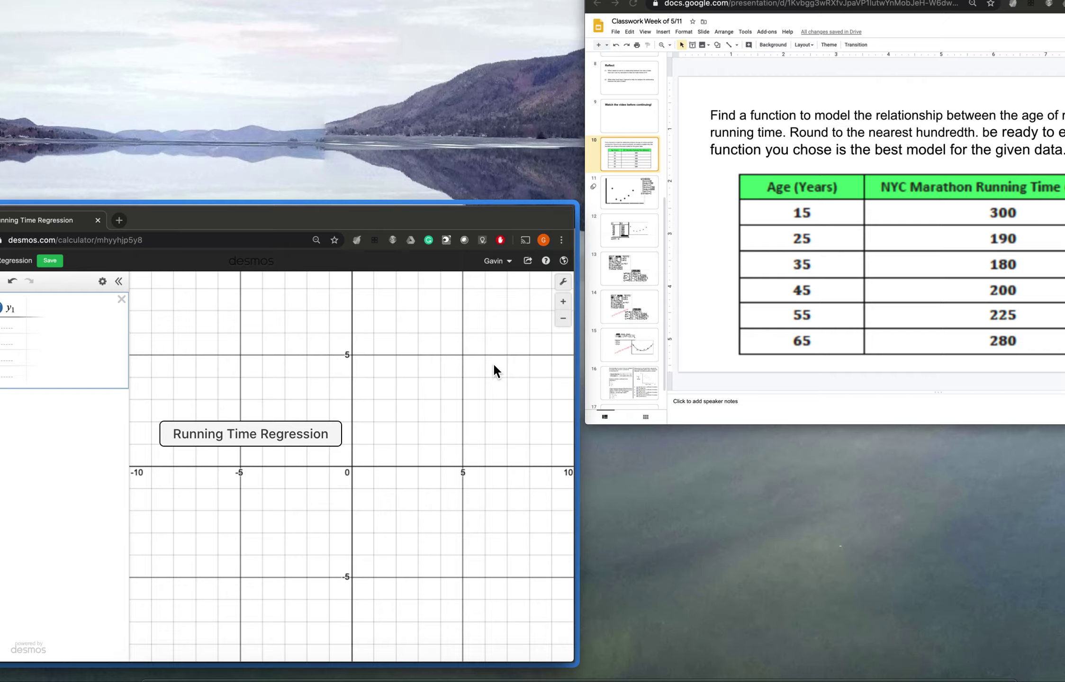
{"action": "left_click", "coordinate": [493, 363]}
{"action": "type", "text": "45"}
{"action": "key", "text": "Return"}
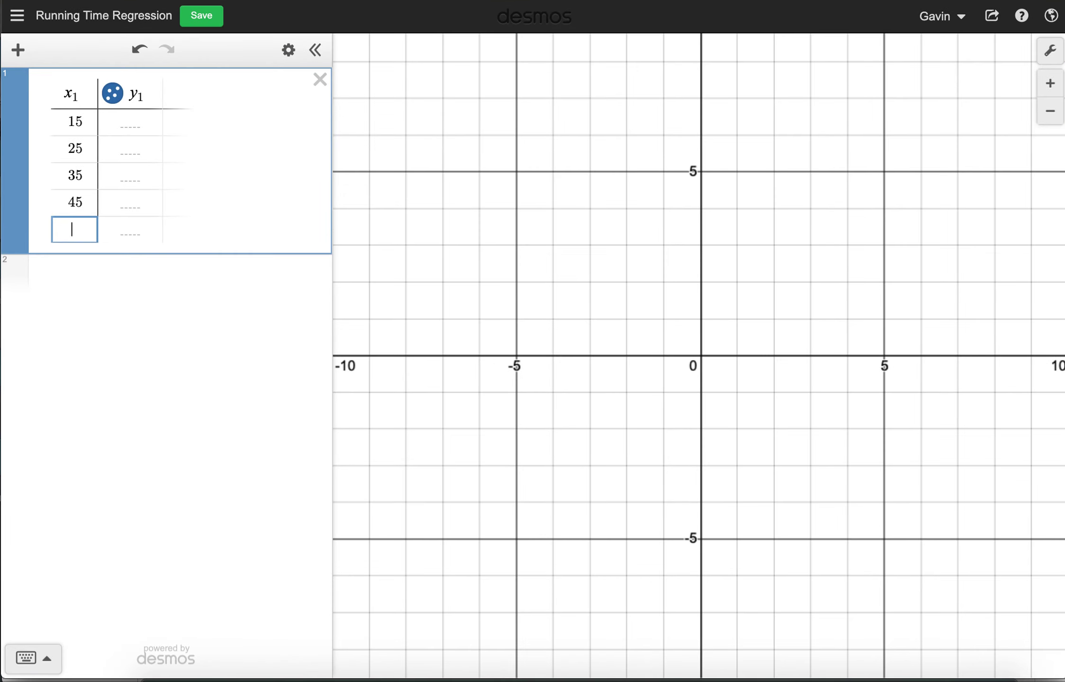
{"action": "type", "text": "55"}
{"action": "key", "text": "Return"}
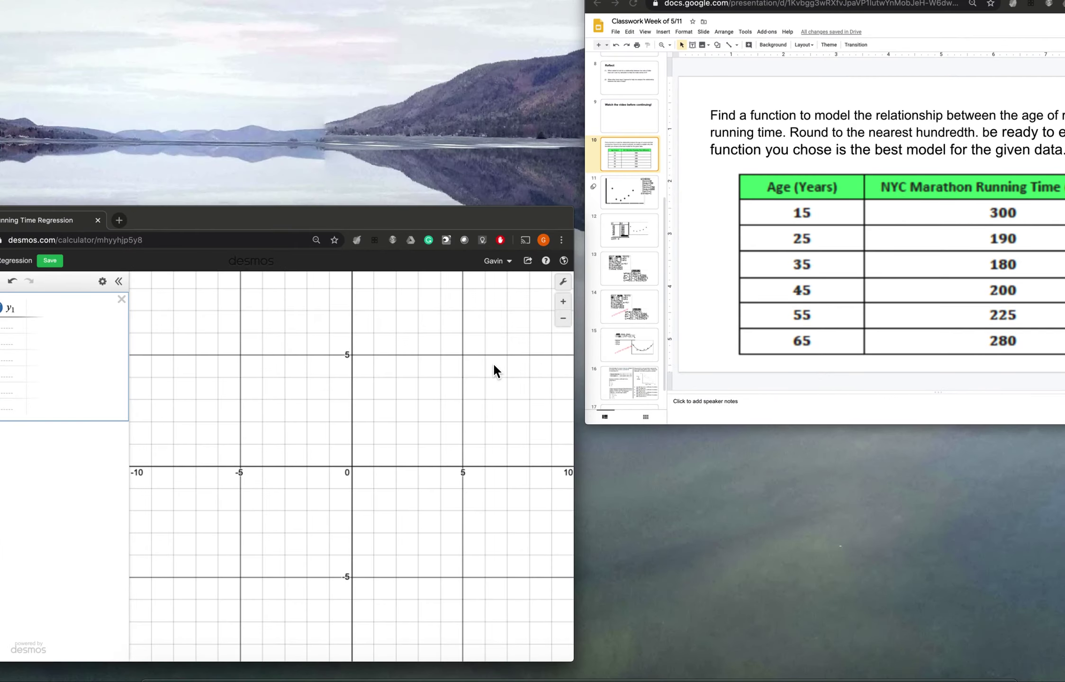
{"action": "type", "text": "65"}
Step: Enter the marathon times 300, 190, 180, 200, 225, 280 in the y1 column
{"action": "key", "text": "Right"}
{"action": "key", "text": "Up"}
{"action": "key", "text": "Up"}
{"action": "key", "text": "Up"}
{"action": "key", "text": "Up"}
{"action": "key", "text": "Up"}
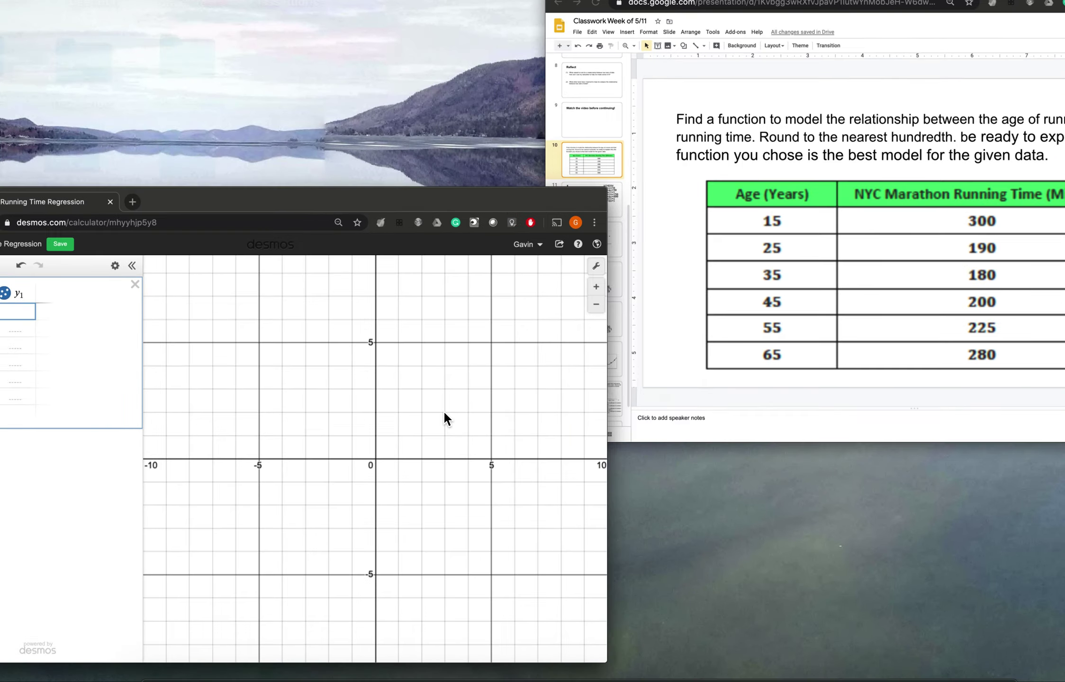
{"action": "type", "text": "300"}
{"action": "key", "text": "Return"}
{"action": "type", "text": "190"}
{"action": "key", "text": "Return"}
{"action": "type", "text": "180"}
{"action": "key", "text": "Return"}
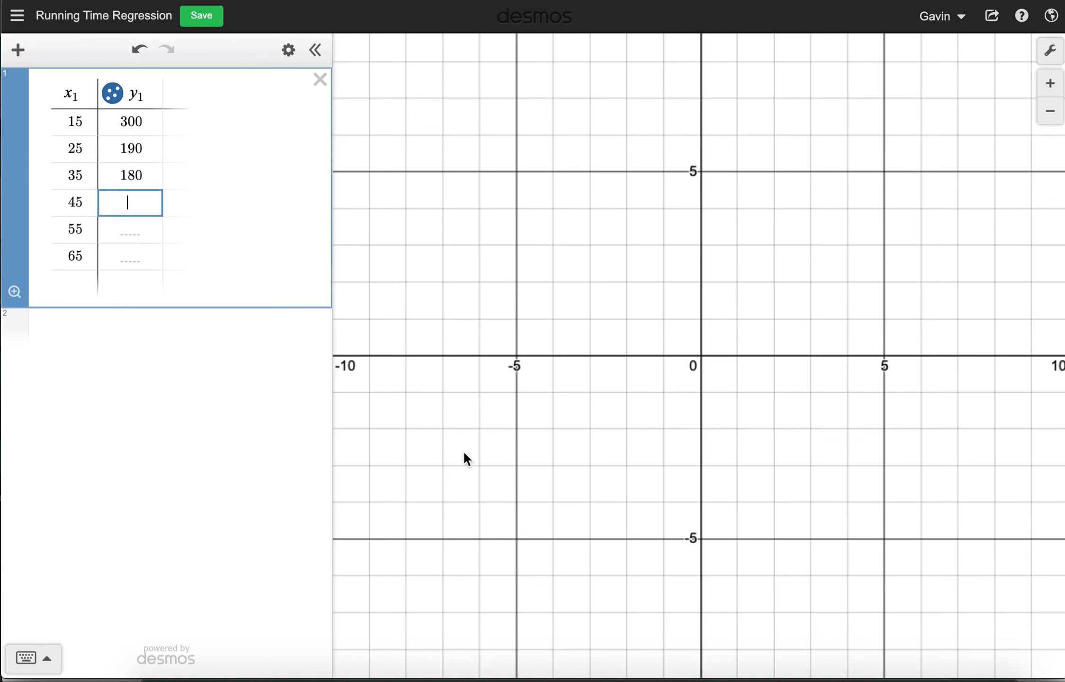
{"action": "type", "text": "200"}
{"action": "key", "text": "Return"}
{"action": "type", "text": "225"}
{"action": "key", "text": "Return"}
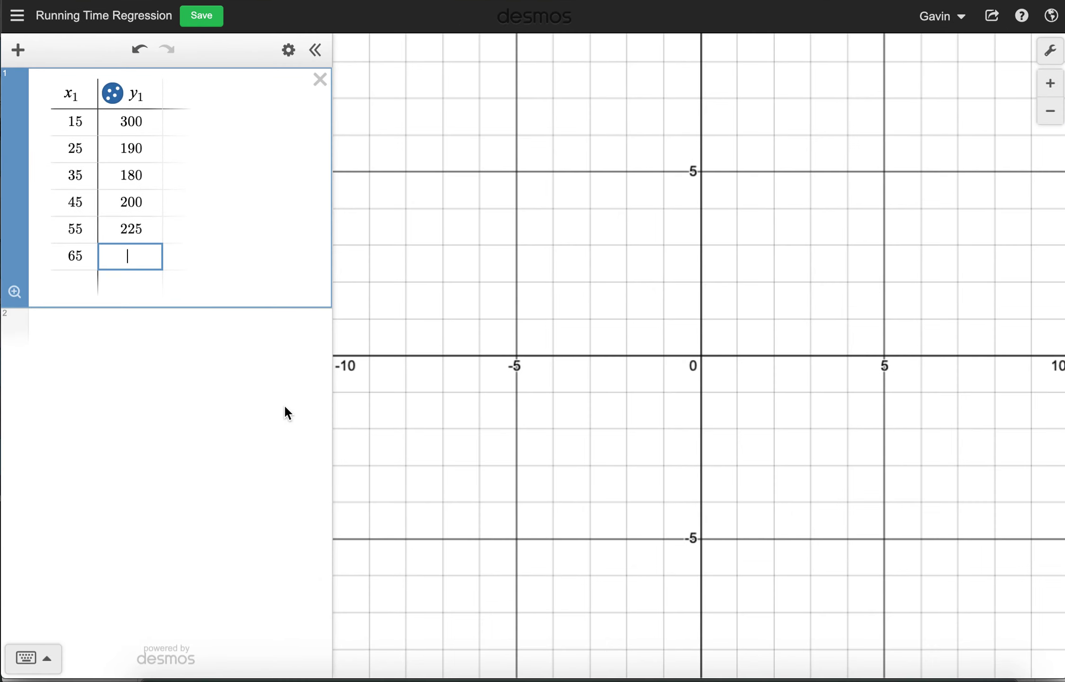
{"action": "type", "text": "280"}
{"action": "key", "text": "Return"}
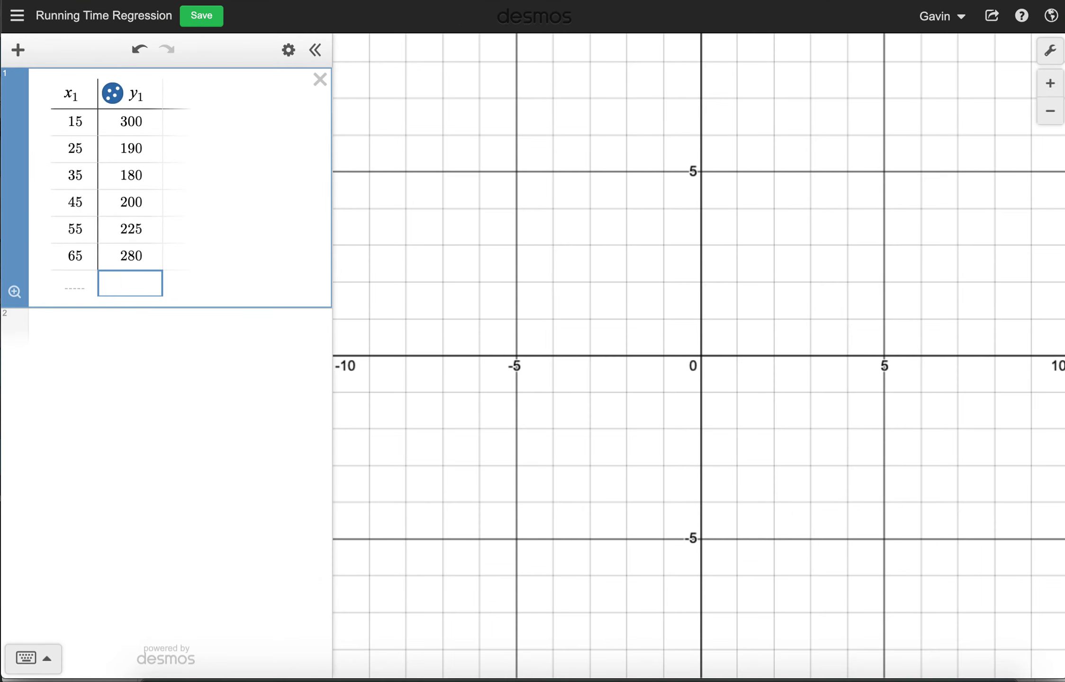
{"action": "key", "text": "Escape"}
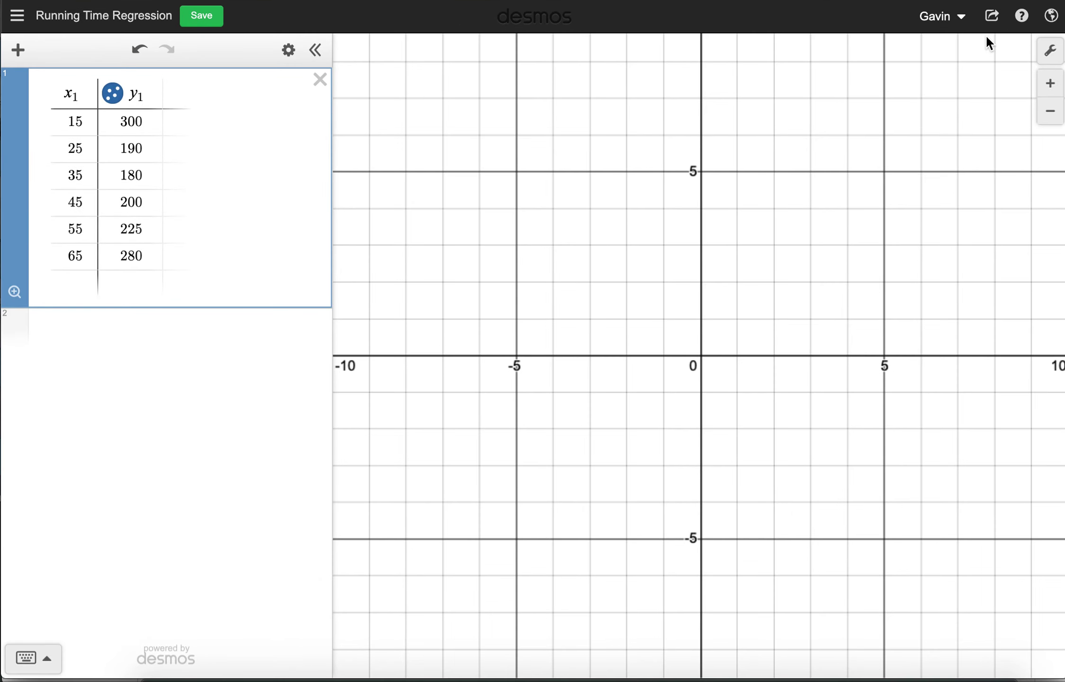
Step: Set the graph's X-axis range to −5 ≤ x ≤ 70
{"action": "left_click", "coordinate": [1051, 51]}
{"action": "left_click_drag", "start_coordinate": [862, 271], "coordinate": [796, 279]}
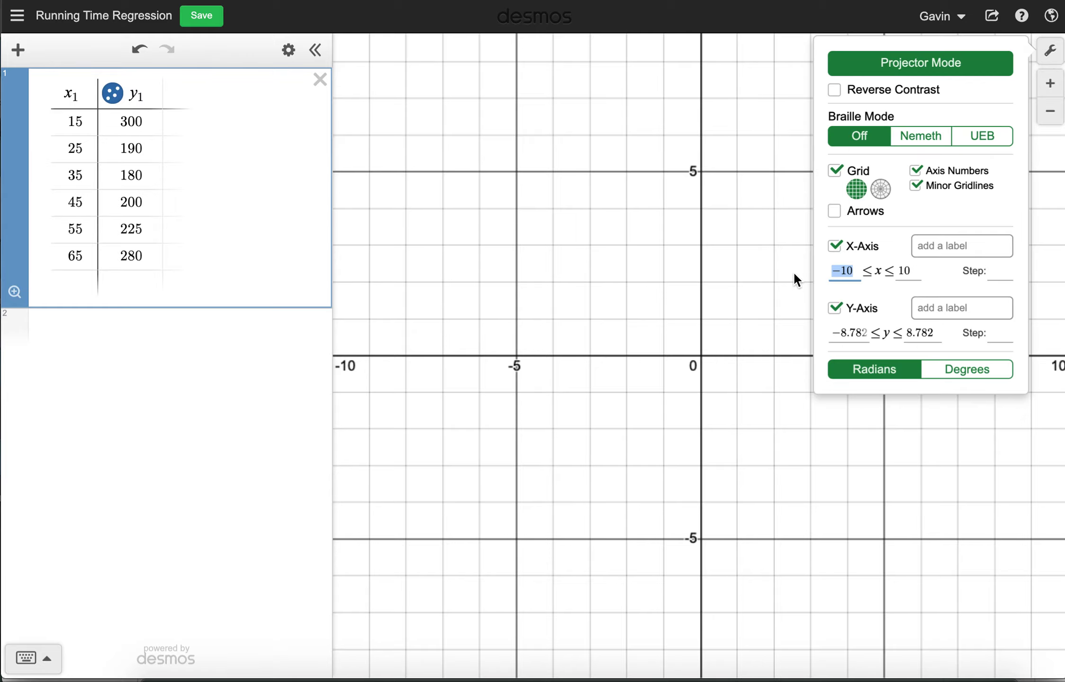
{"action": "type", "text": "05"}
{"action": "left_click", "coordinate": [891, 273]}
{"action": "left_click_drag", "start_coordinate": [906, 272], "coordinate": [895, 272]}
{"action": "left_click", "coordinate": [838, 273]}
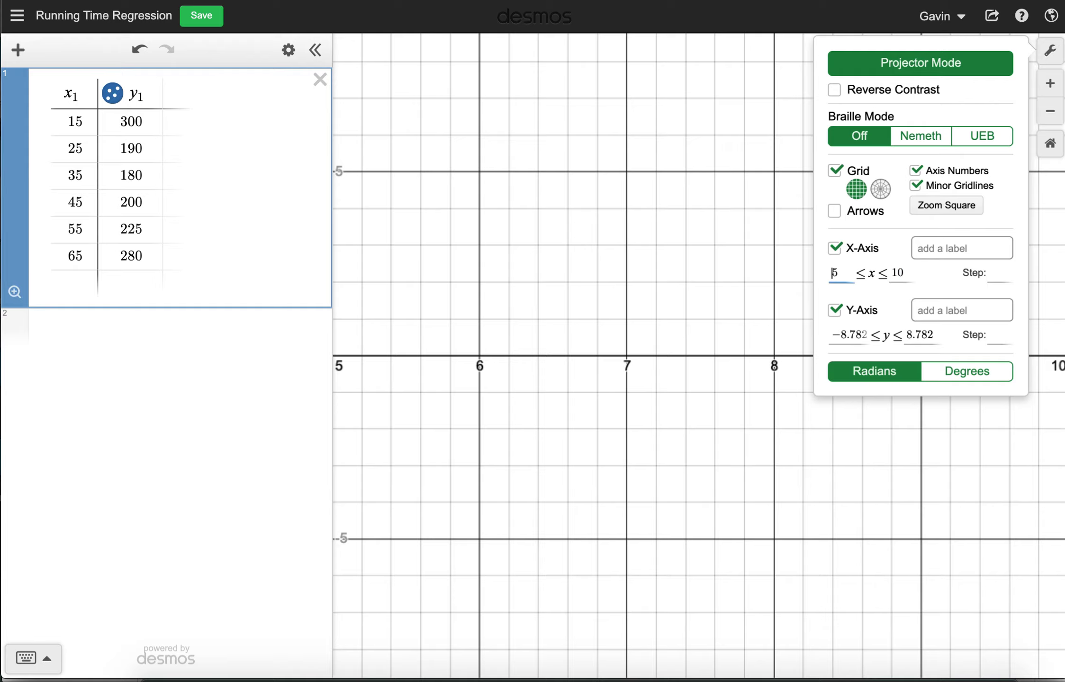
{"action": "type", "text": "-"}
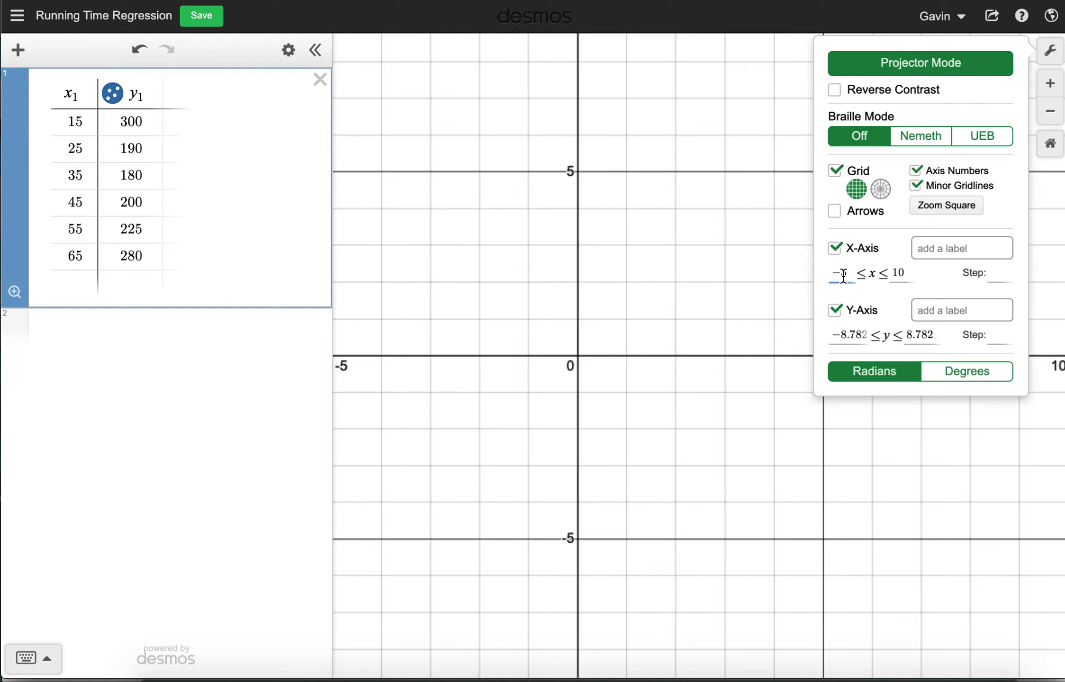
{"action": "left_click", "coordinate": [903, 271]}
{"action": "key", "text": "BackSpace"}
{"action": "key", "text": "BackSpace"}
{"action": "type", "text": "70"}
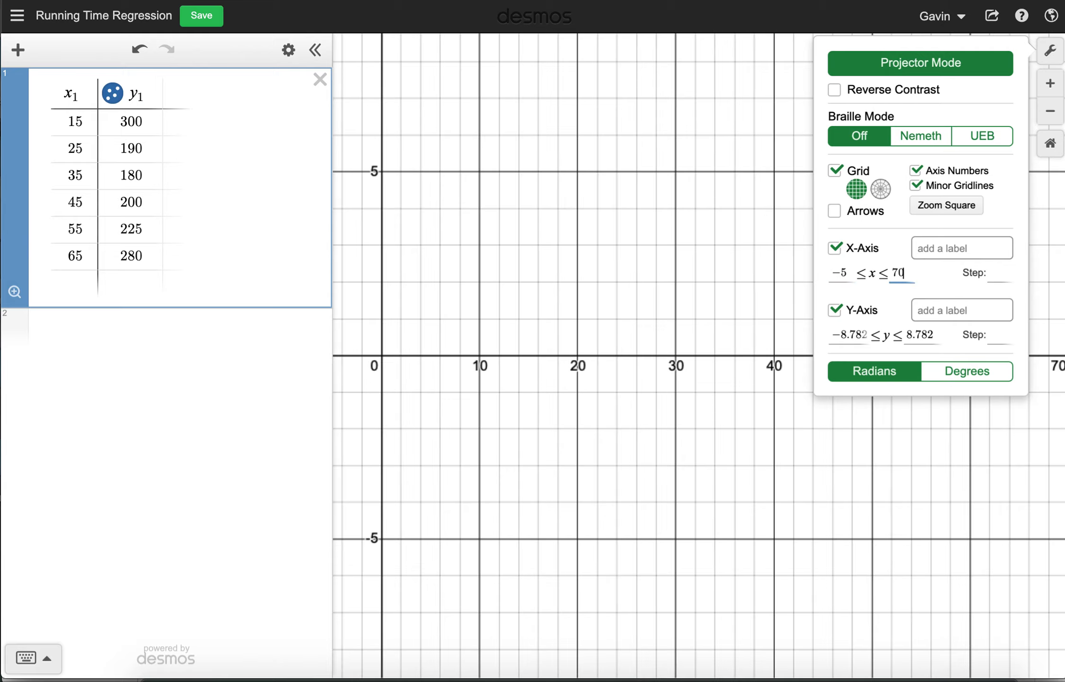
Step: Set the Y-axis range to −5 ≤ y ≤ 320 and zoom out to view the points
{"action": "left_click_drag", "start_coordinate": [892, 327], "coordinate": [789, 337]}
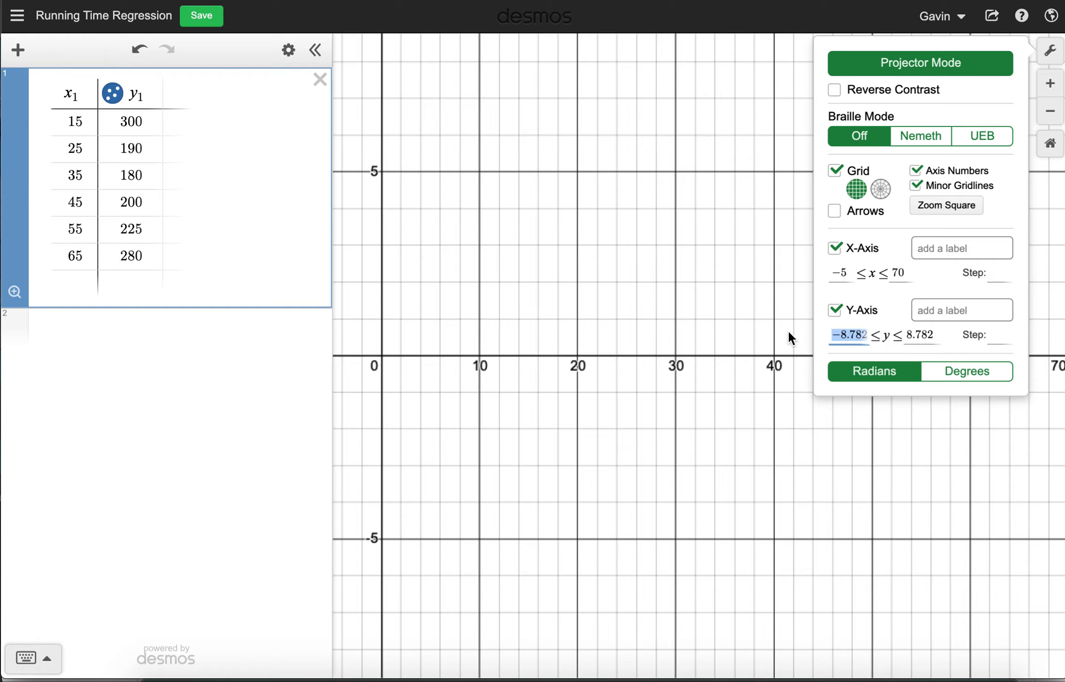
{"action": "type", "text": "-5"}
{"action": "left_click_drag", "start_coordinate": [920, 334], "coordinate": [891, 337]}
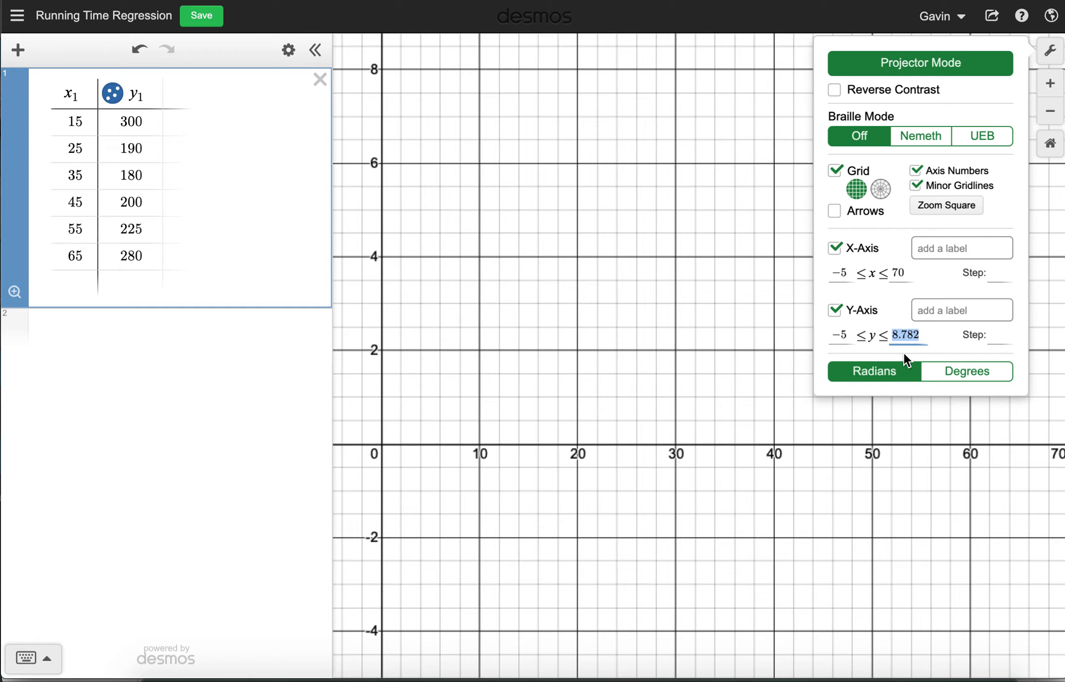
{"action": "type", "text": "3200"}
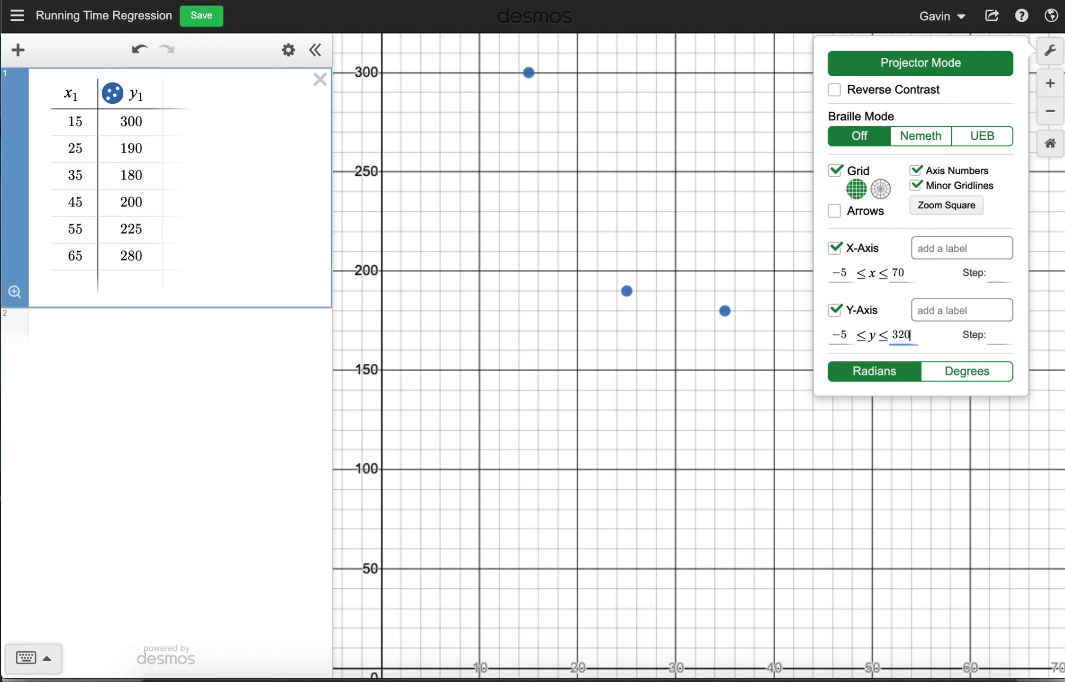
{"action": "left_click", "coordinate": [727, 430]}
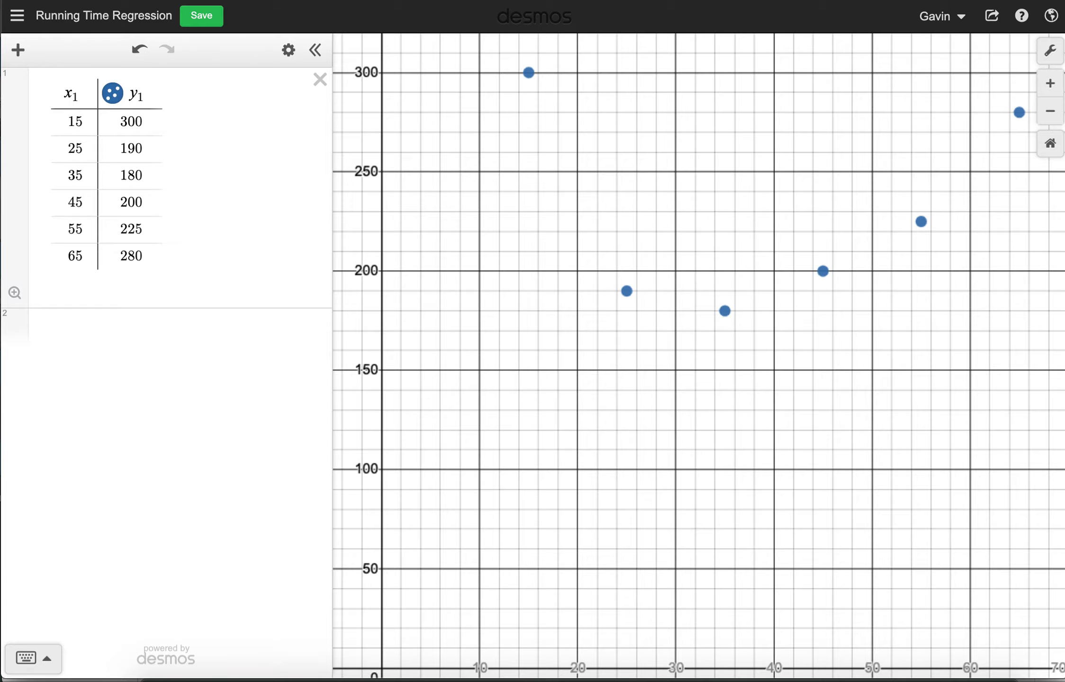
{"action": "left_click", "coordinate": [1050, 111]}
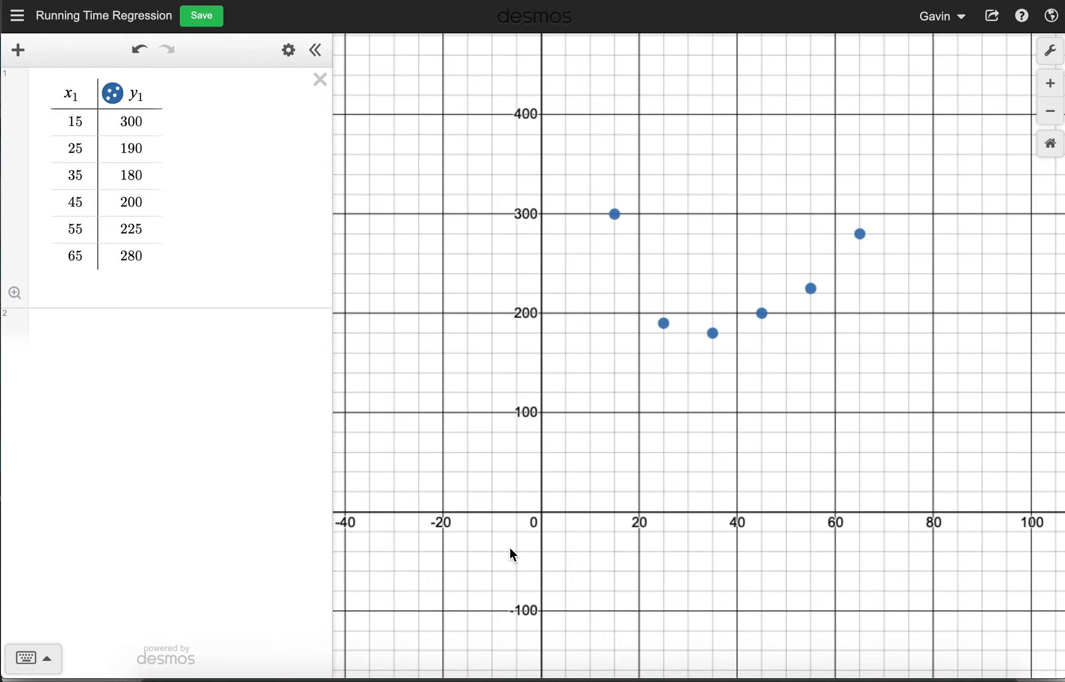
Step: Add the linear regression y1 ~ mx1 + b and select the exponential formula in Regression Models
{"action": "left_click_drag", "start_coordinate": [558, 499], "coordinate": [491, 553]}
{"action": "left_click", "coordinate": [120, 319]}
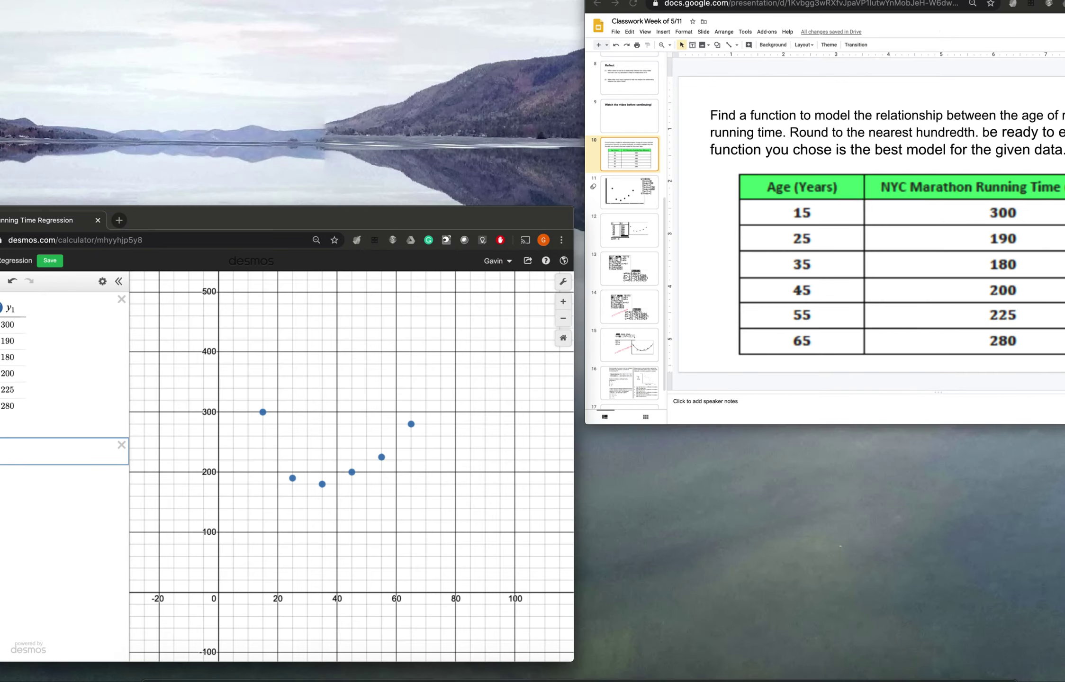
{"action": "mouse_move", "coordinate": [947, 32]}
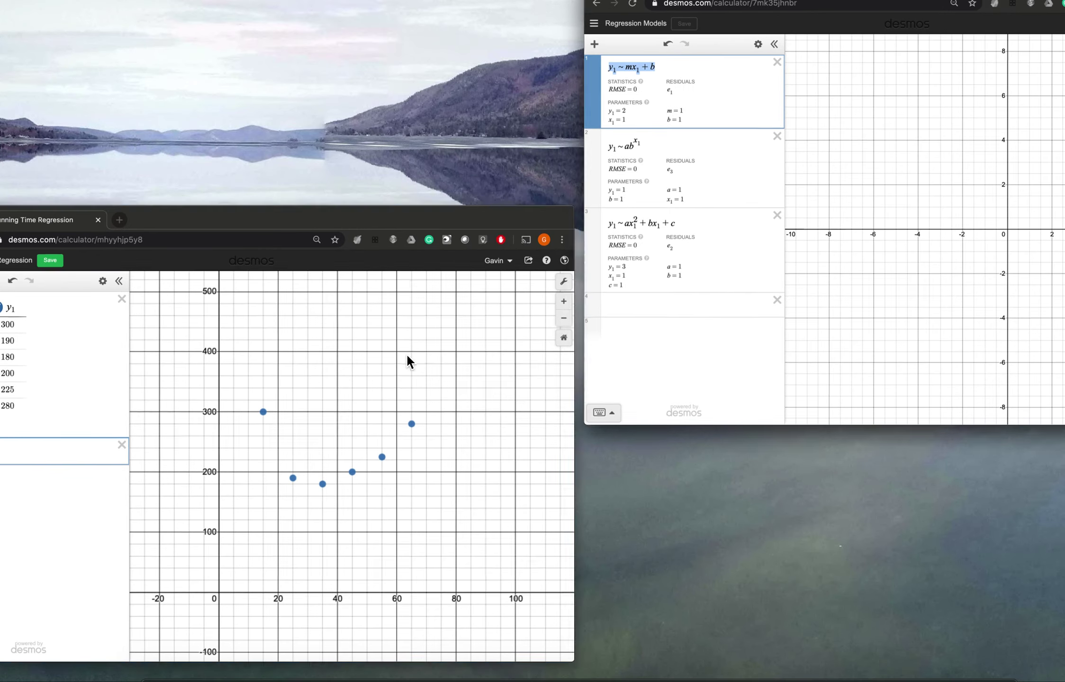
{"action": "left_click", "coordinate": [409, 360]}
{"action": "type", "text": "y1~mx1+b"}
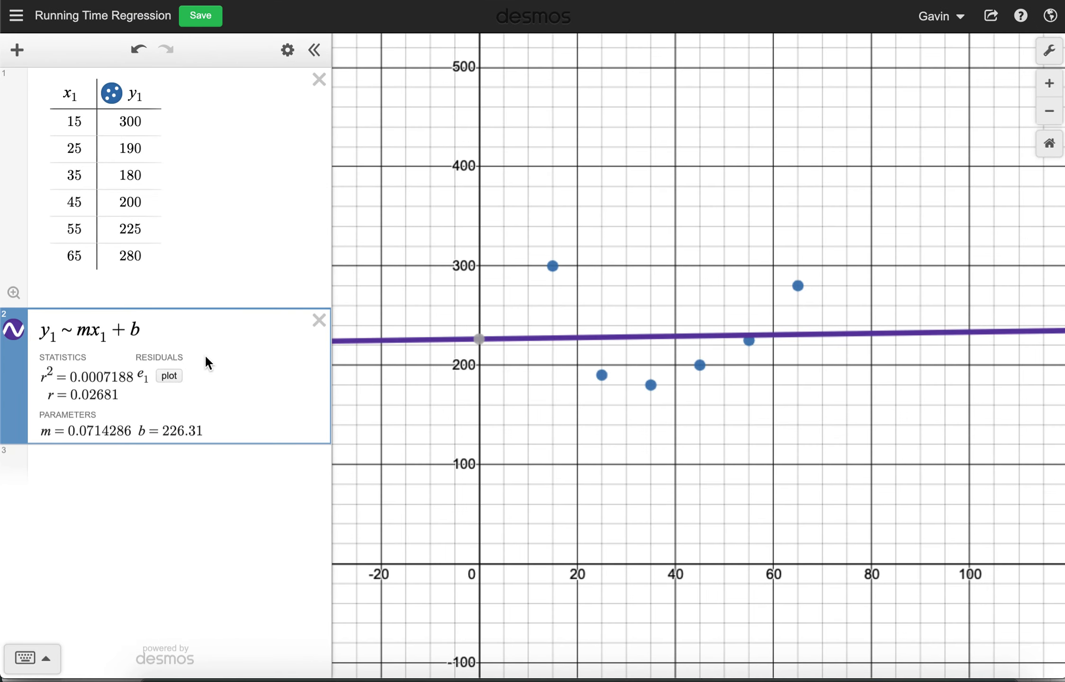
{"action": "left_click", "coordinate": [163, 470]}
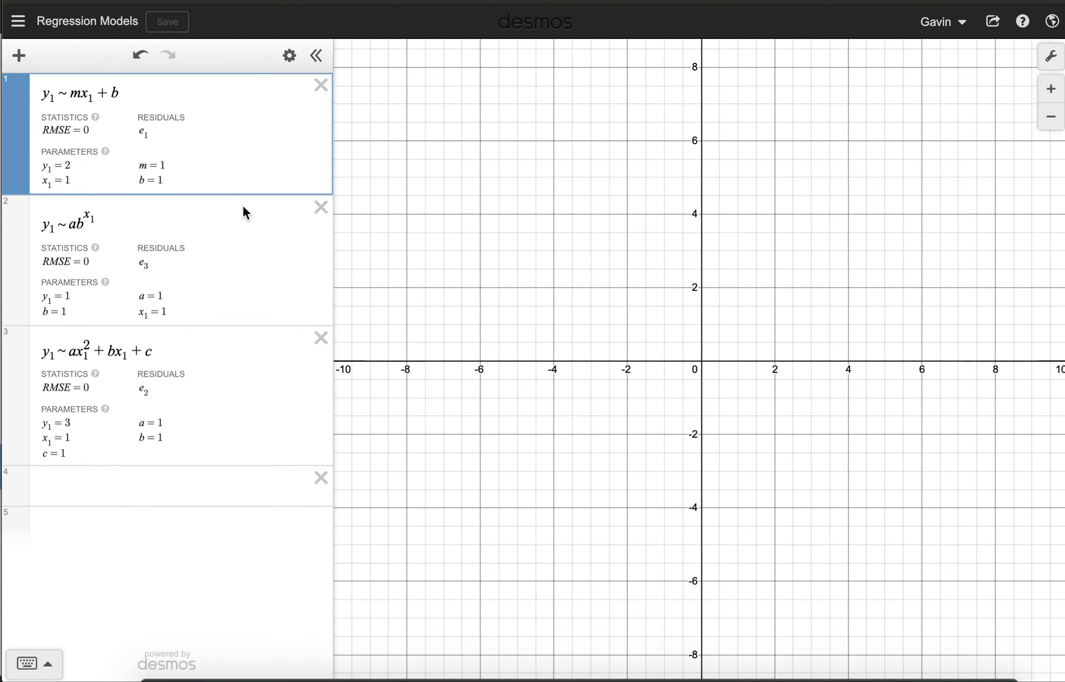
{"action": "left_click_drag", "start_coordinate": [115, 221], "coordinate": [33, 222]}
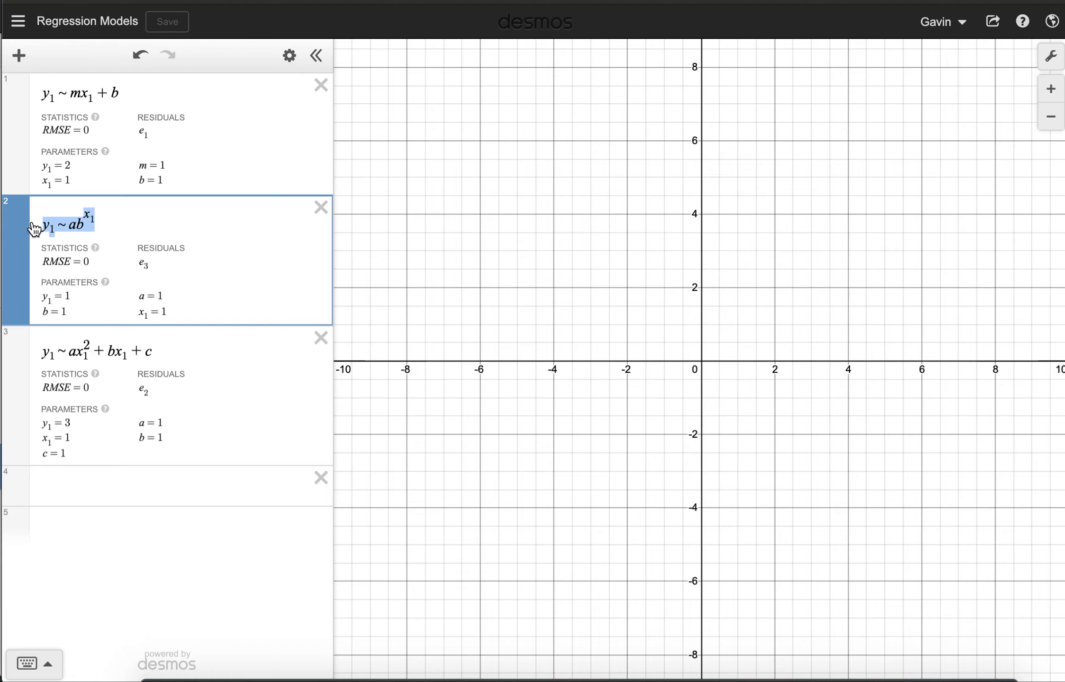
Step: Paste y1 ~ ab^x1 into row 3, fitting a = 225.784, b = 1.00037, and add an empty row 4
{"action": "key", "text": "ctrl+c"}
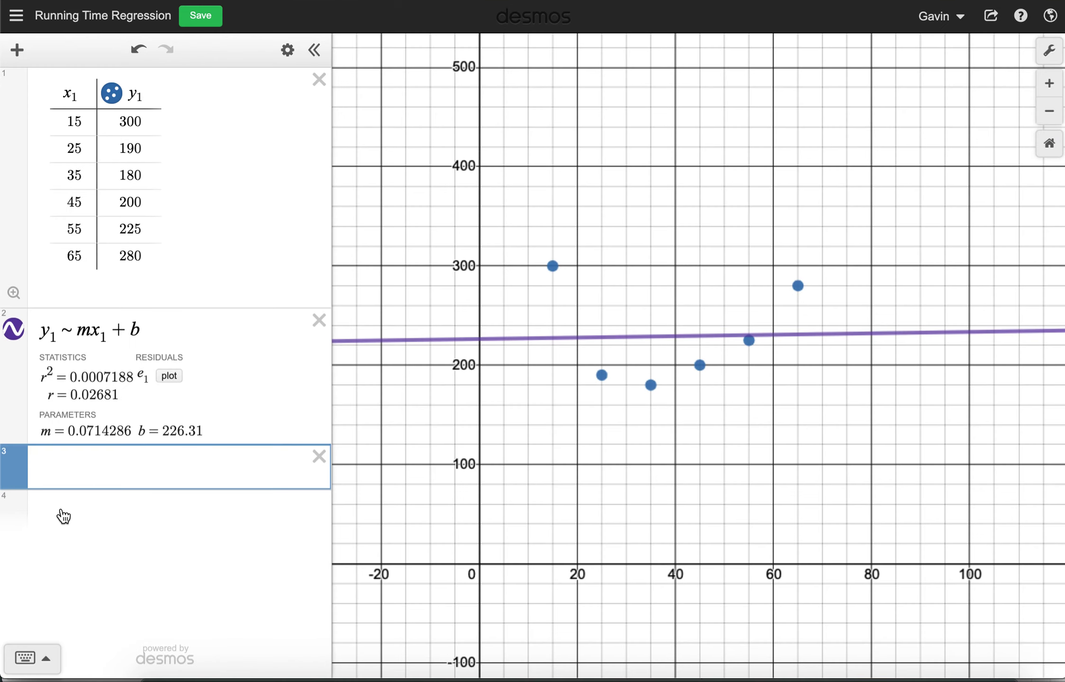
{"action": "left_click", "coordinate": [86, 470]}
{"action": "key", "text": "ctrl+v"}
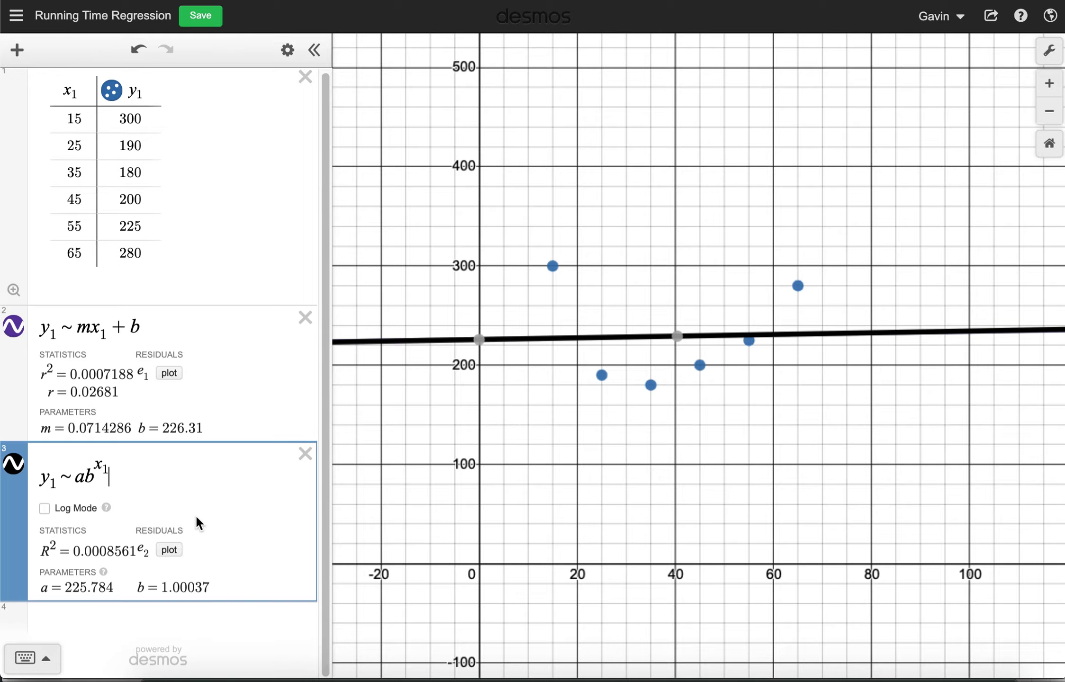
{"action": "left_click", "coordinate": [162, 624]}
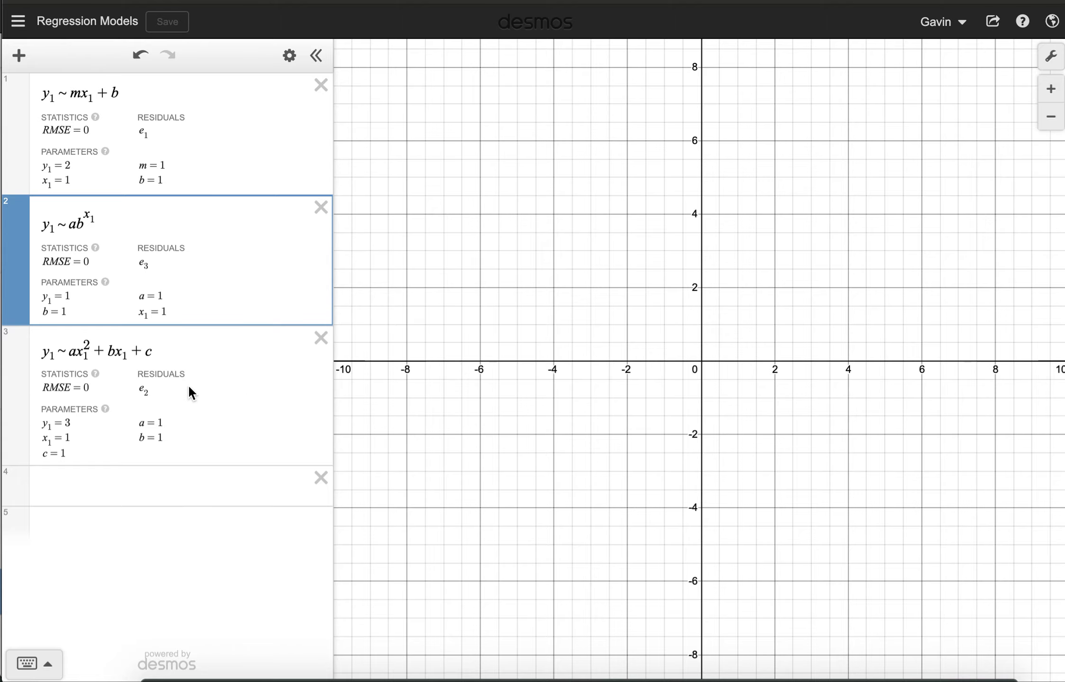
Step: Copy the quadratic formula y1 ~ ax1² + bx1 + c into row 4 and add an empty row 5
{"action": "left_click", "coordinate": [162, 355]}
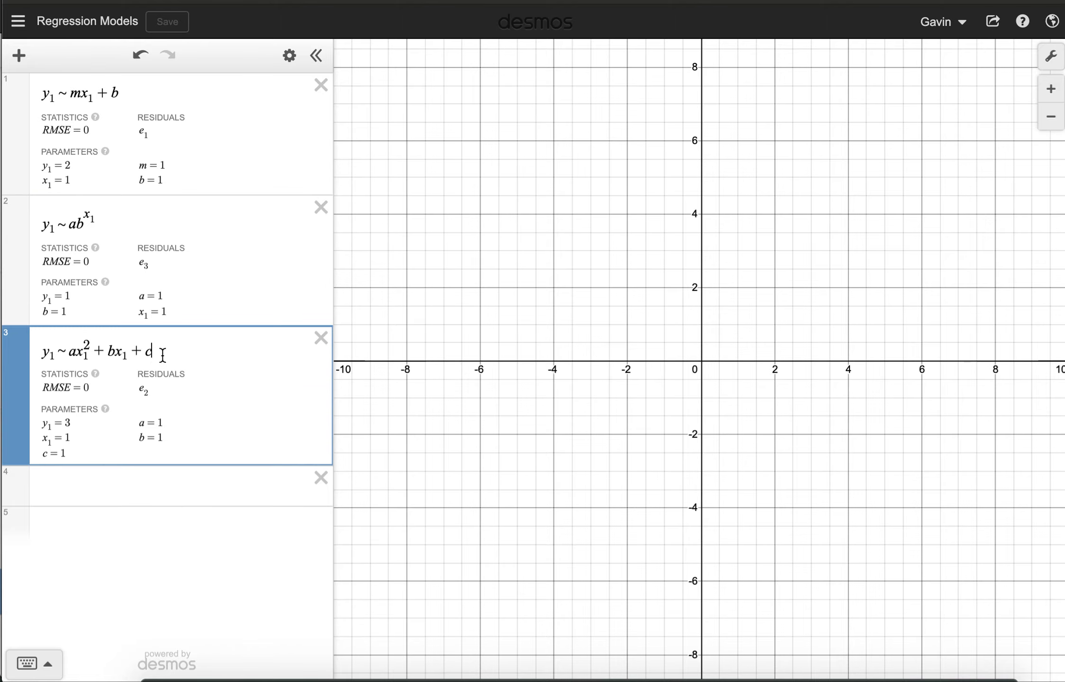
{"action": "left_click_drag", "start_coordinate": [162, 354], "coordinate": [37, 362]}
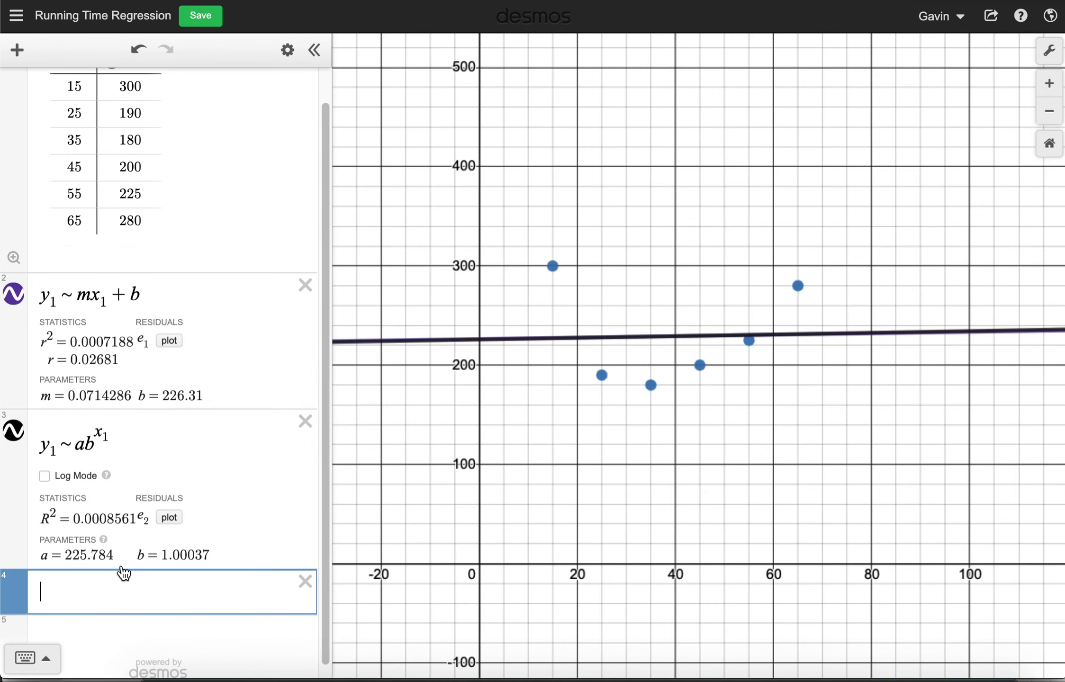
{"action": "key", "text": "ctrl+v"}
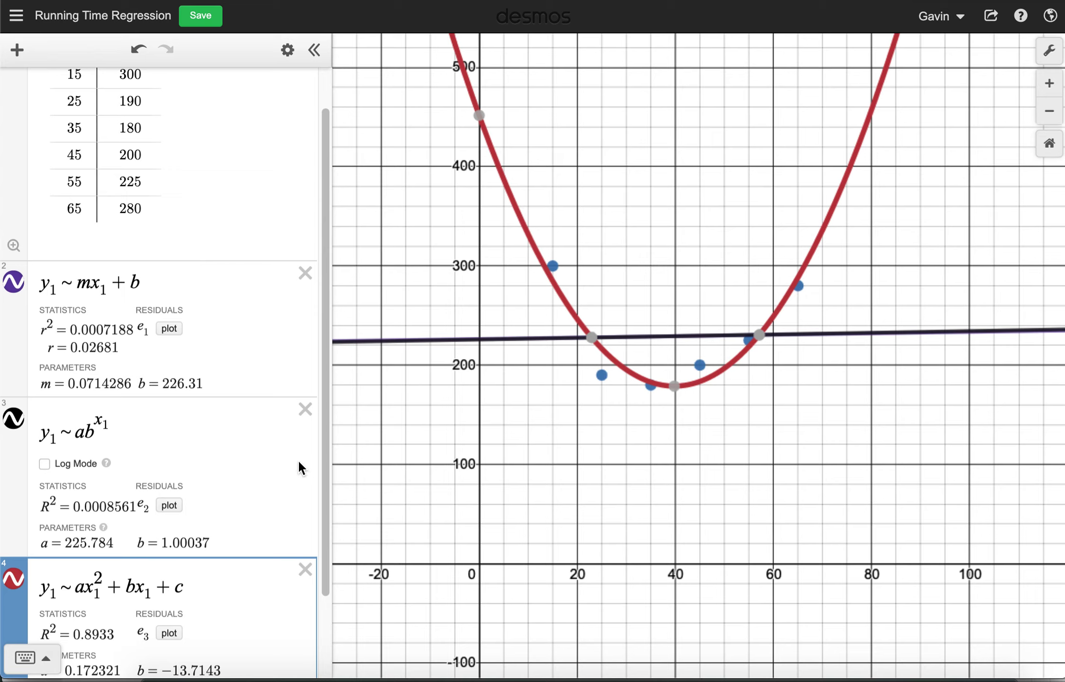
{"action": "left_click", "coordinate": [156, 621]}
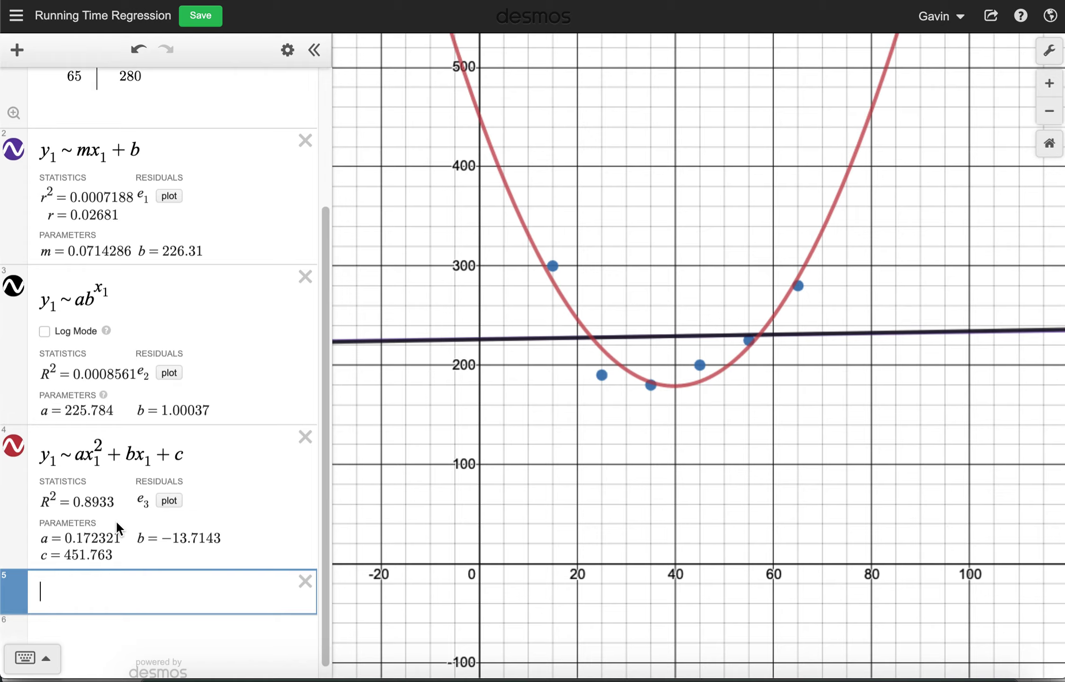
Step: Type y = 0.17x² − 13.71x + 451.76 in row 5 to plot the blue best-fit parabola
{"action": "type", "text": "y="}
{"action": "type", "text": "0.17"}
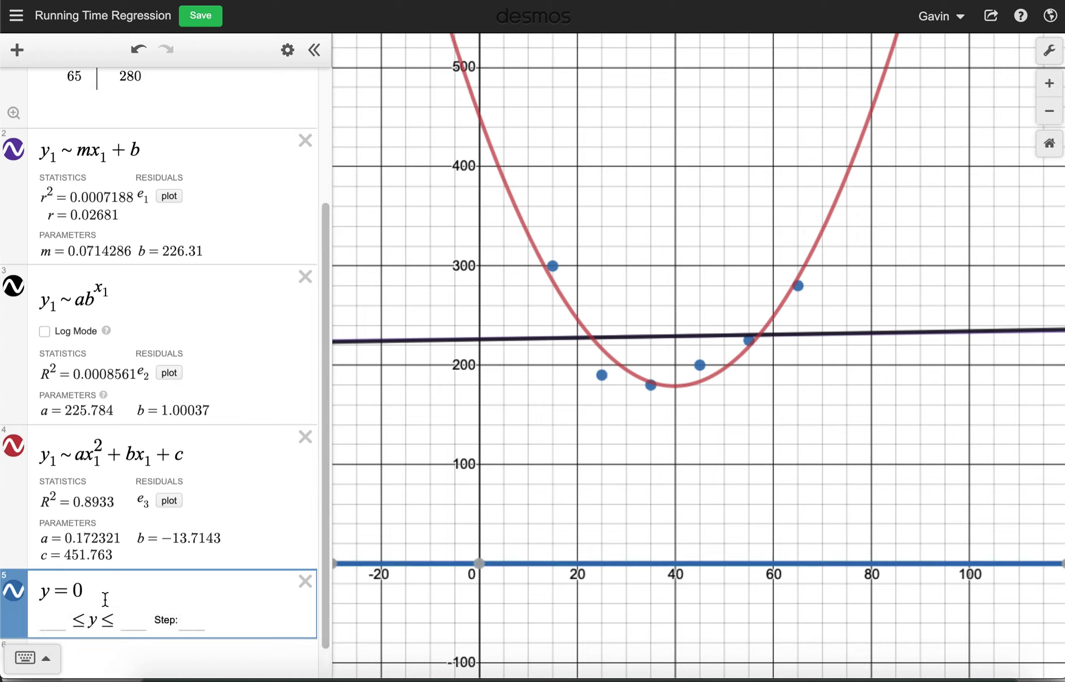
{"action": "type", "text": "x"}
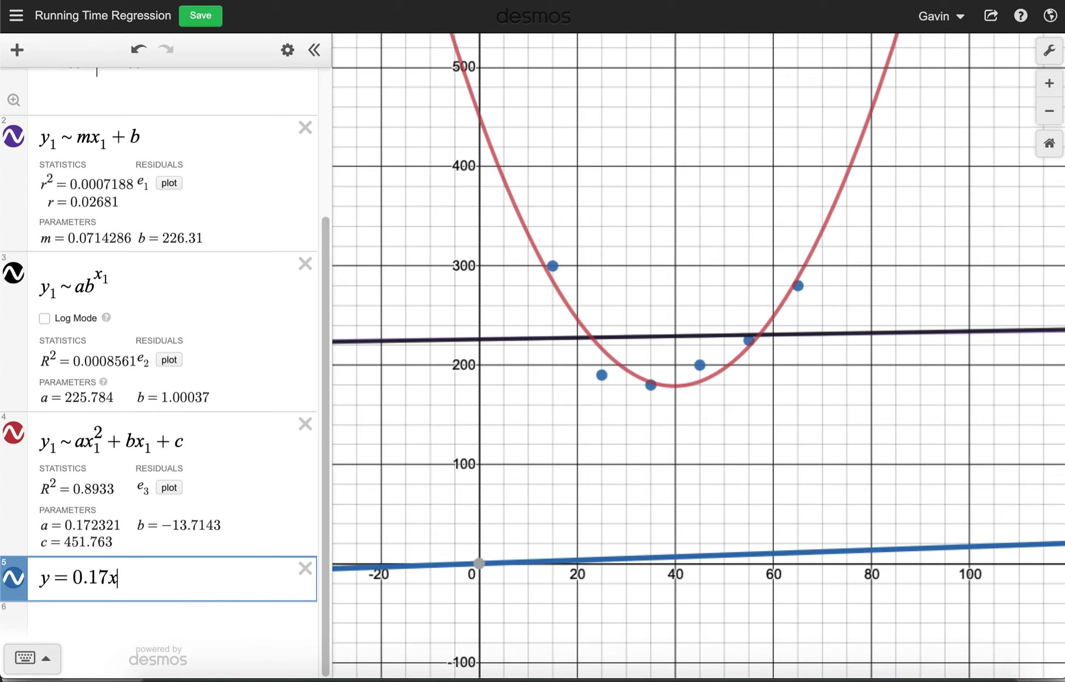
{"action": "type", "text": "_"}
{"action": "key", "text": "BackSpace"}
{"action": "type", "text": "^2"}
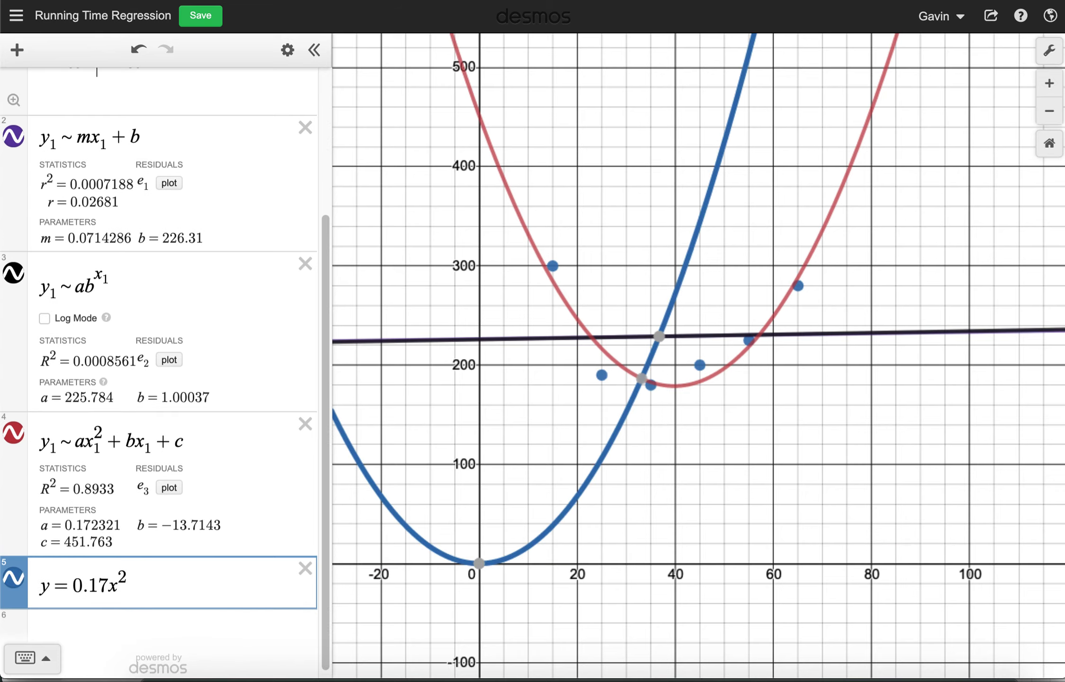
{"action": "key", "text": "Right"}
{"action": "type", "text": "-13"}
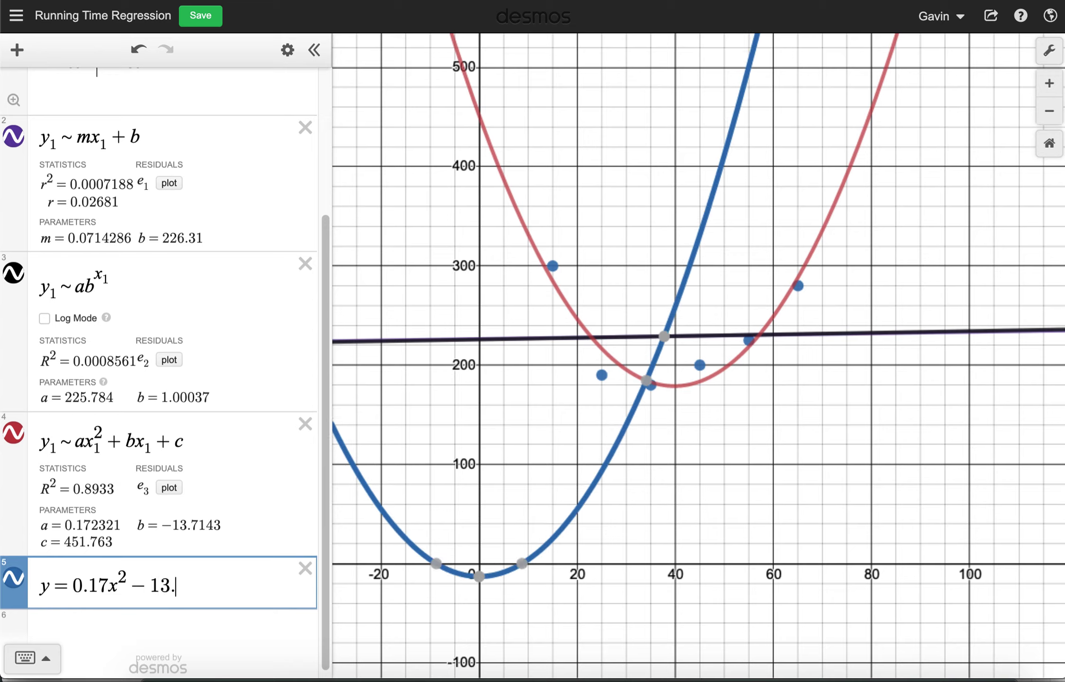
{"action": "type", "text": ".71x"}
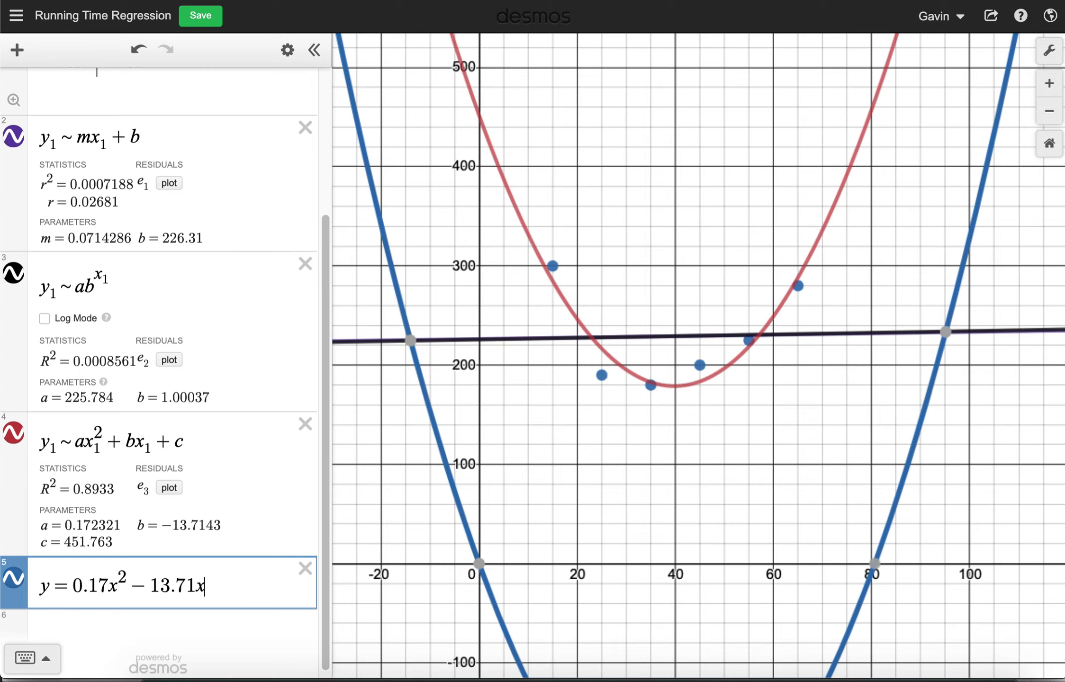
{"action": "type", "text": "+"}
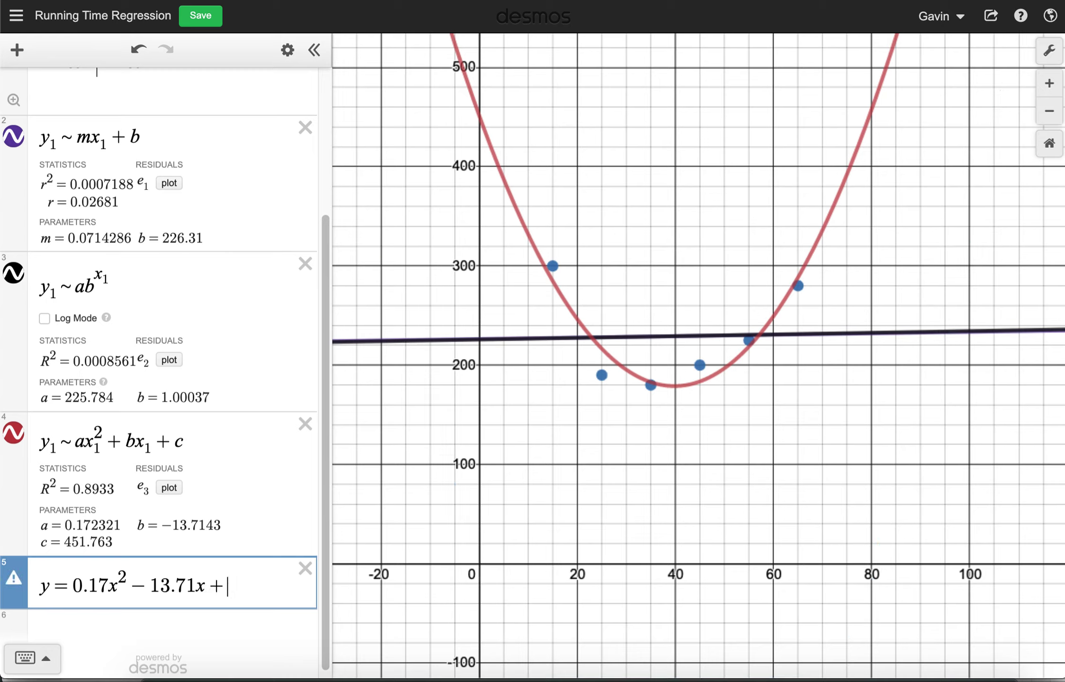
{"action": "type", "text": "451"}
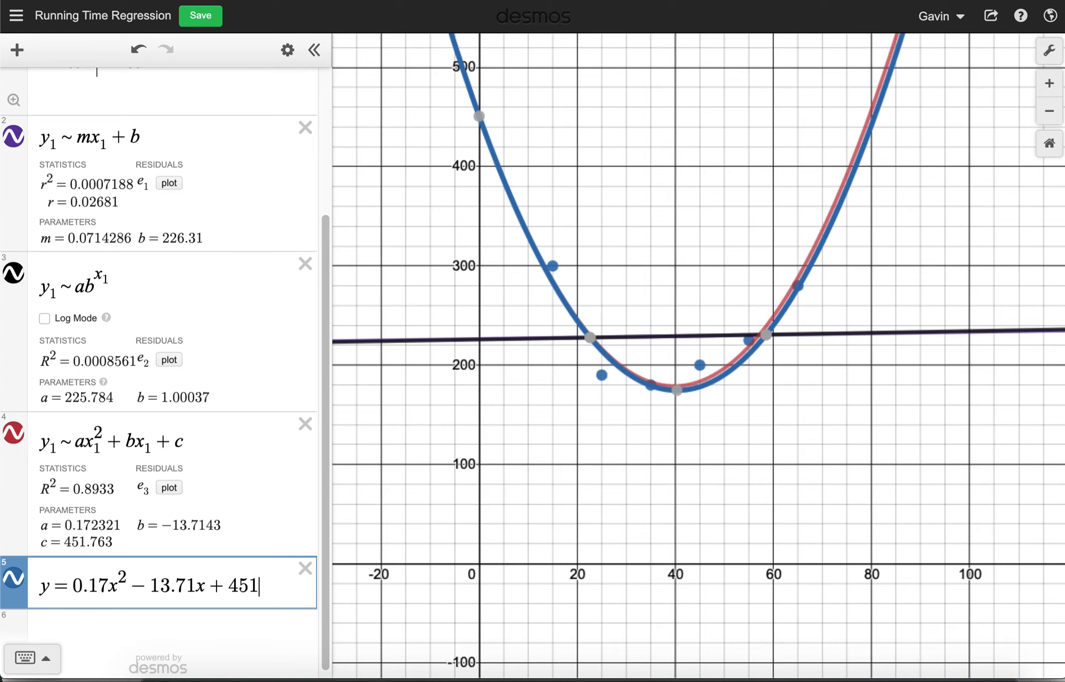
{"action": "type", "text": ".76"}
{"action": "left_click", "coordinate": [529, 501]}
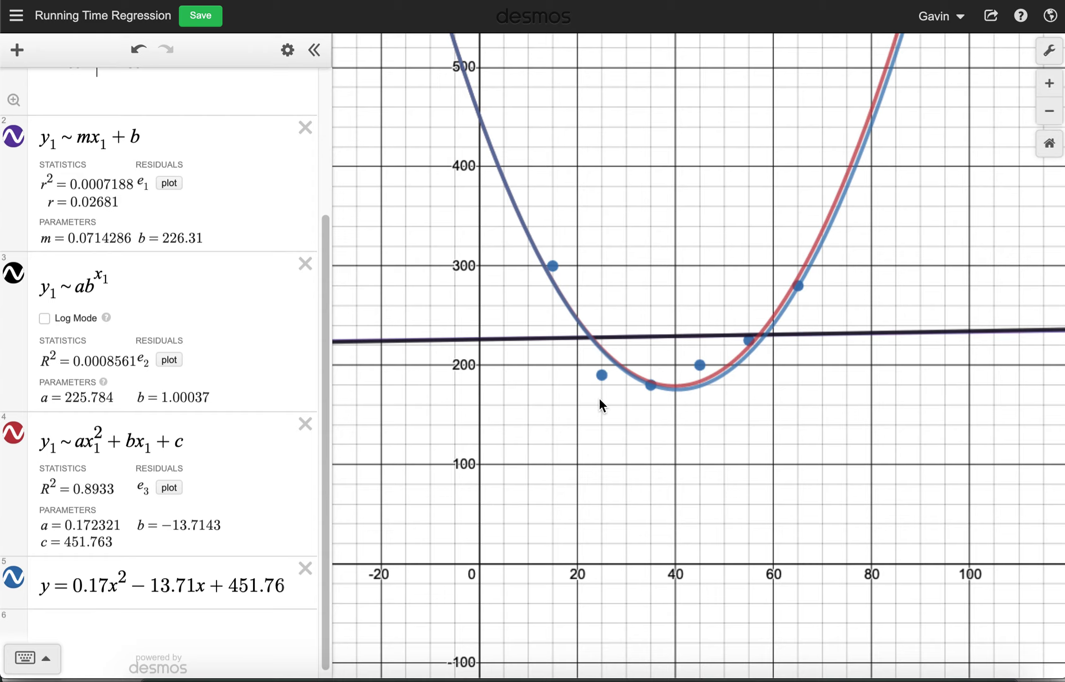
Step: Turn off the linear, exponential and quadratic regression curves, leaving only the row 5 parabola visible
{"action": "left_click_drag", "start_coordinate": [596, 402], "coordinate": [597, 414]}
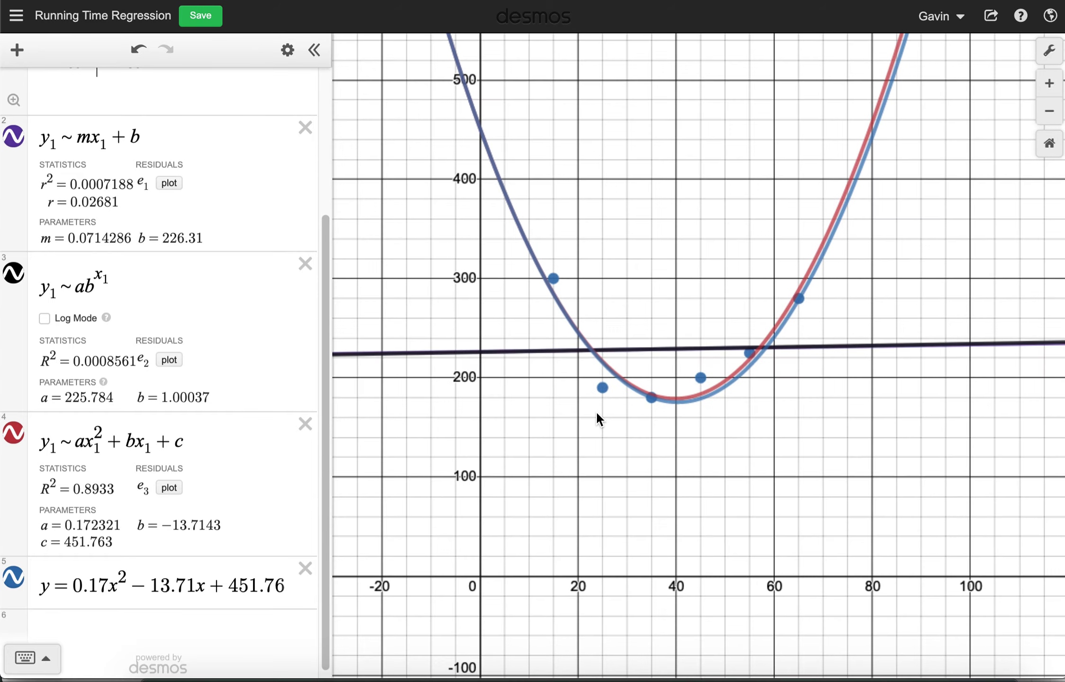
{"action": "left_click", "coordinate": [13, 278]}
{"action": "left_click", "coordinate": [13, 278]}
{"action": "left_click", "coordinate": [19, 436]}
{"action": "left_click", "coordinate": [16, 276]}
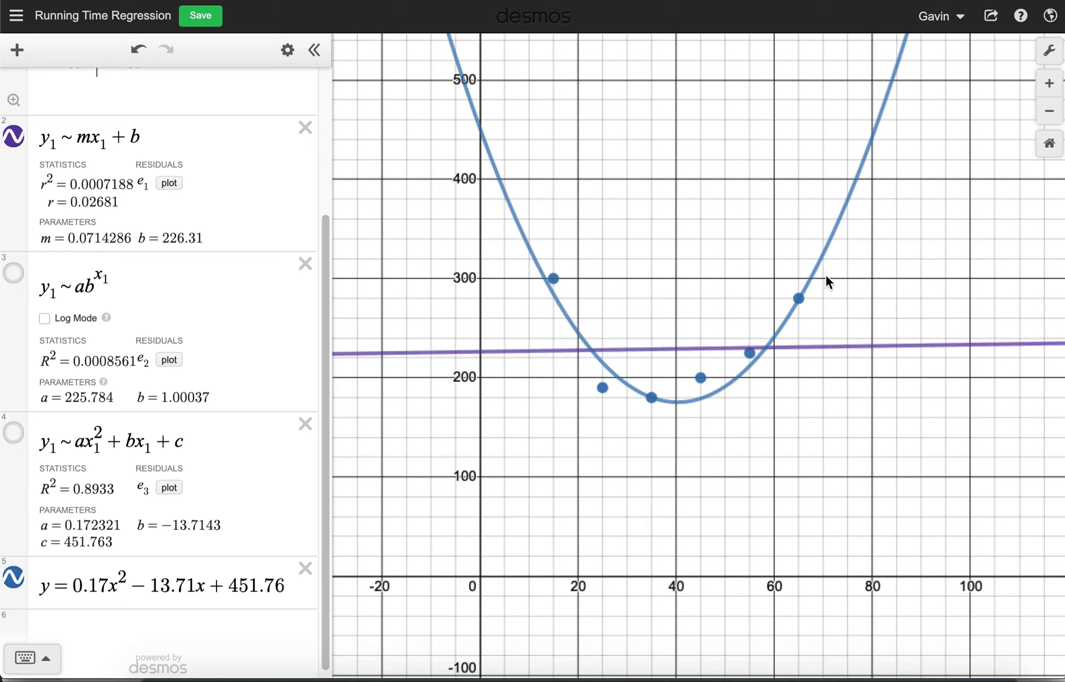
{"action": "left_click", "coordinate": [13, 139]}
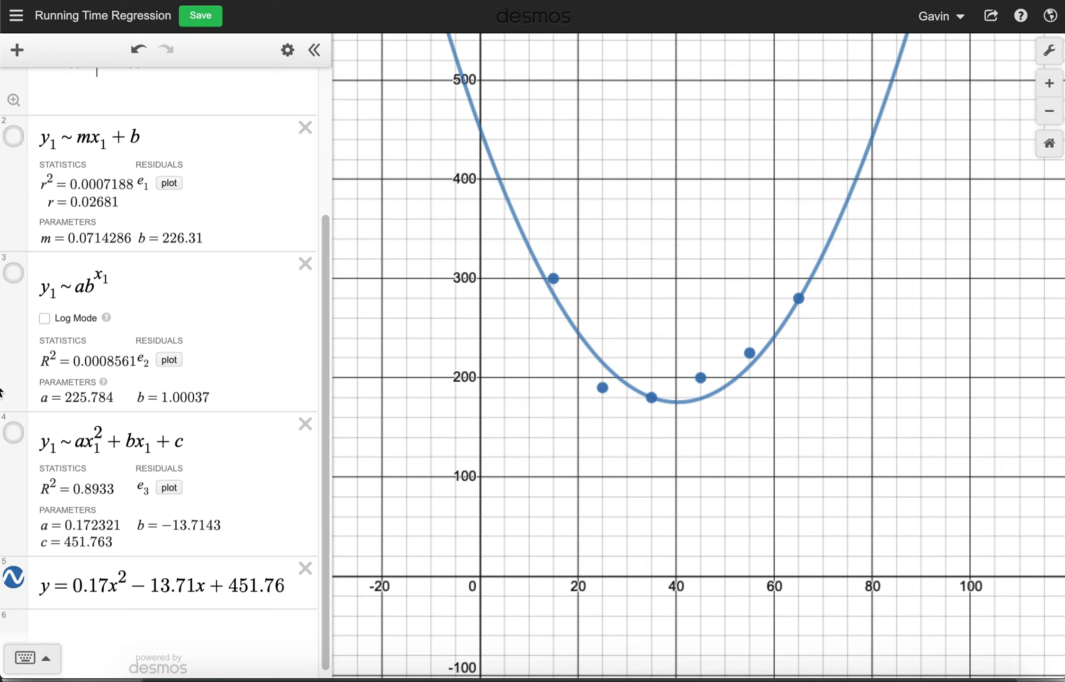
{"action": "left_click", "coordinate": [12, 441]}
{"action": "left_click", "coordinate": [13, 439]}
{"action": "left_click_drag", "start_coordinate": [41, 588], "coordinate": [282, 584]}
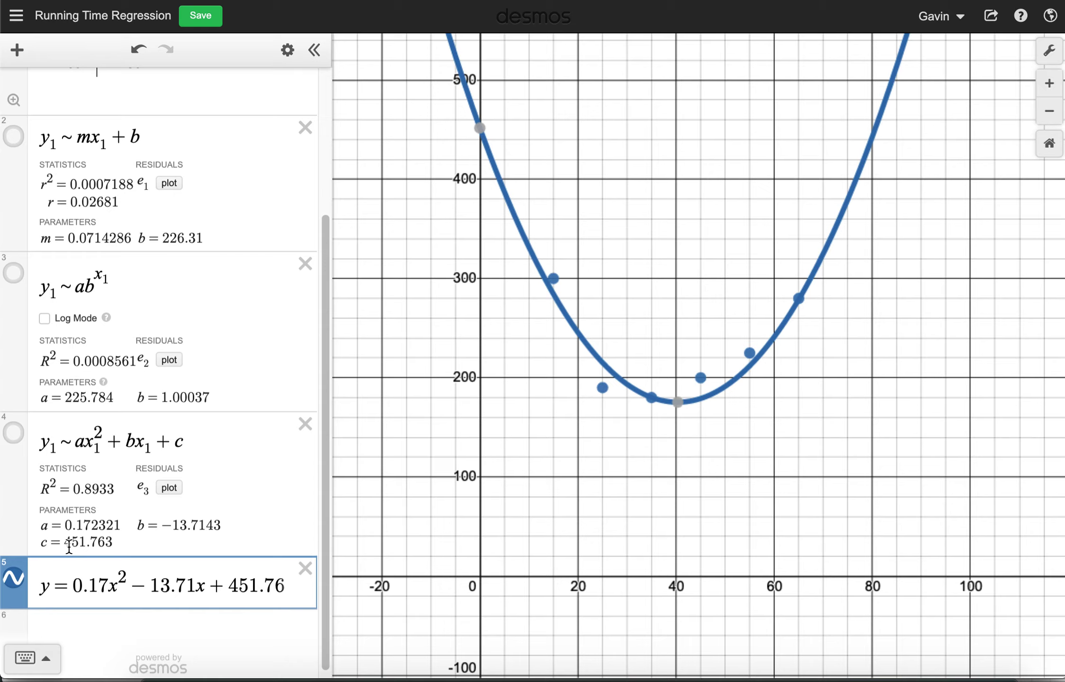
{"action": "left_click_drag", "start_coordinate": [72, 586], "coordinate": [248, 593]}
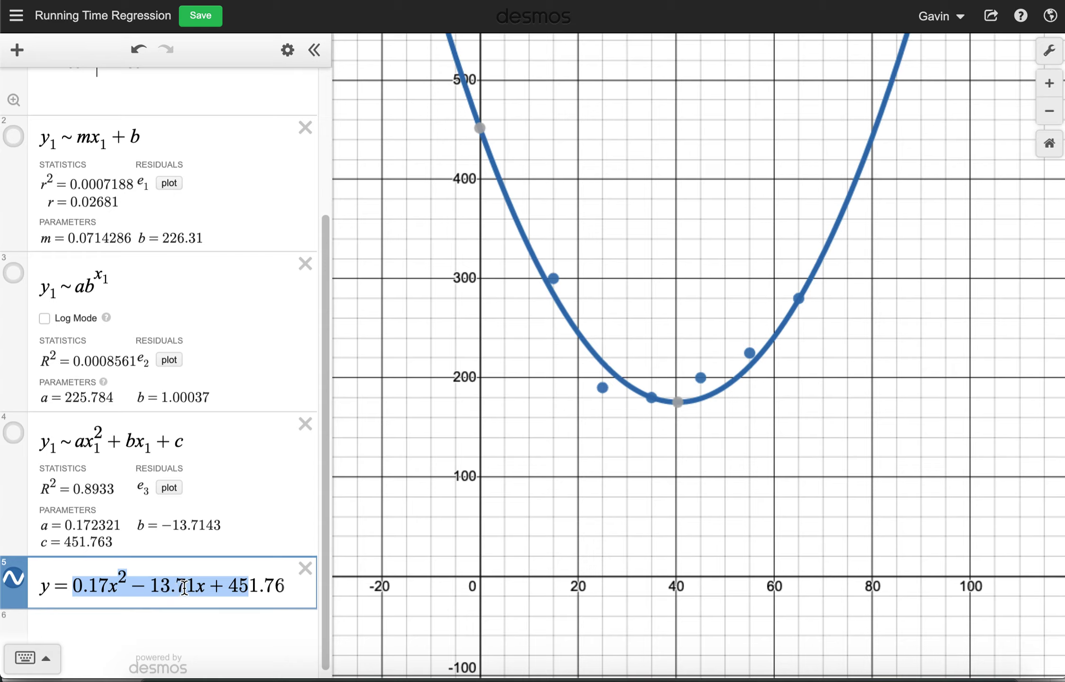
{"action": "left_click", "coordinate": [185, 588]}
{"action": "left_click_drag", "start_coordinate": [285, 587], "coordinate": [35, 588]}
{"action": "left_click", "coordinate": [118, 576]}
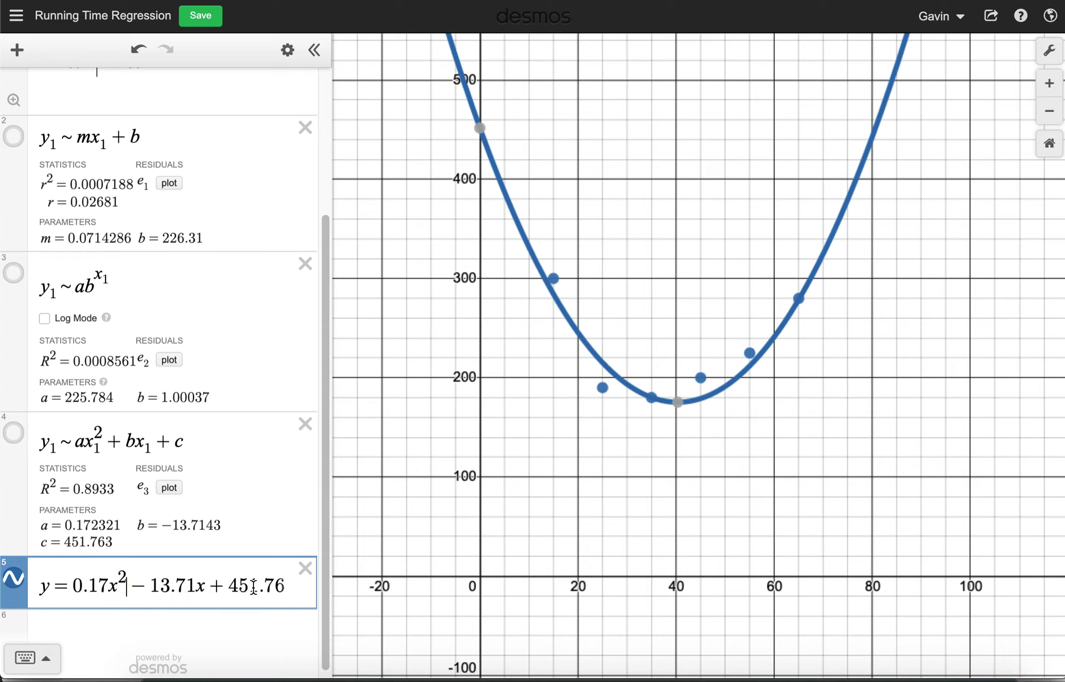
{"action": "left_click_drag", "start_coordinate": [283, 588], "coordinate": [42, 587]}
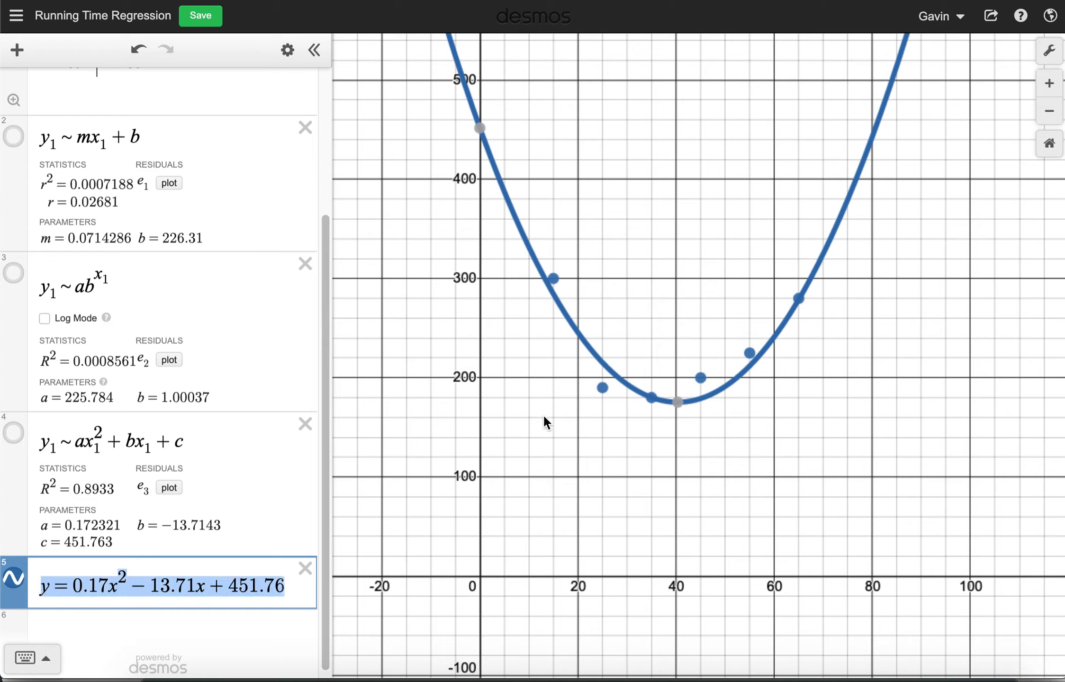
{"action": "left_click", "coordinate": [231, 584]}
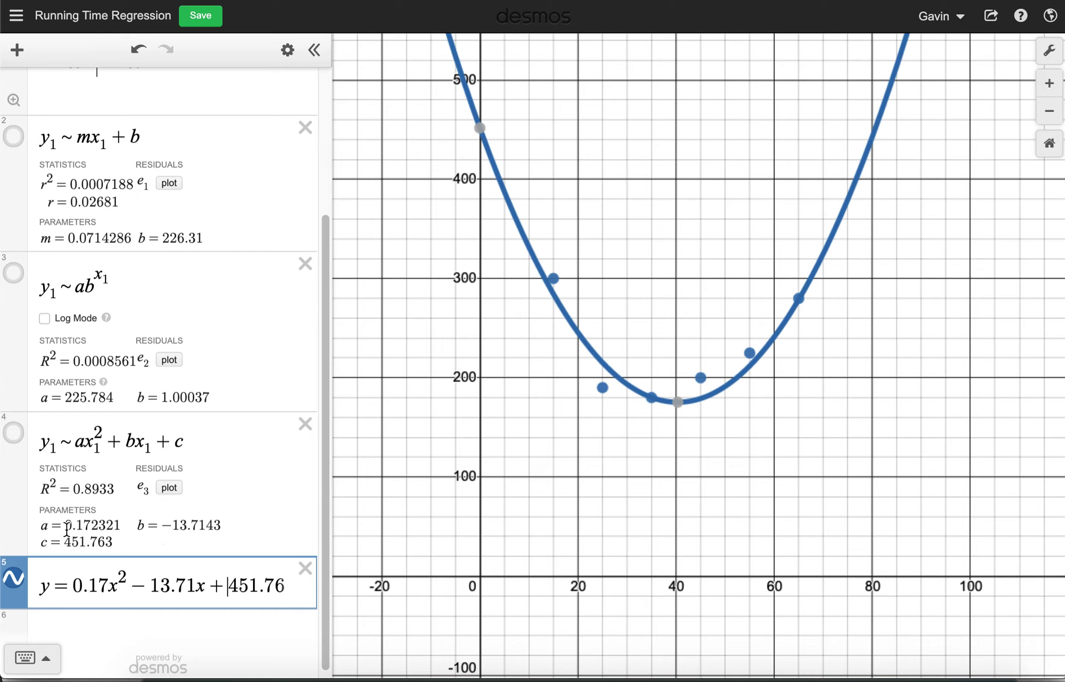
{"action": "left_click", "coordinate": [81, 437]}
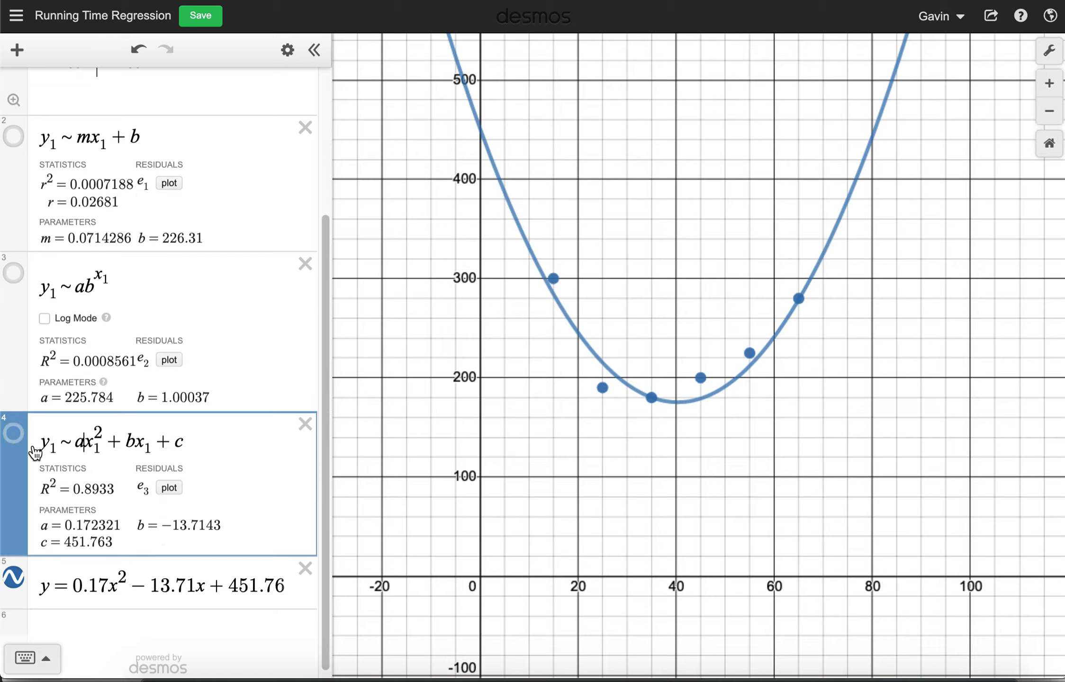
{"action": "left_click", "coordinate": [69, 587]}
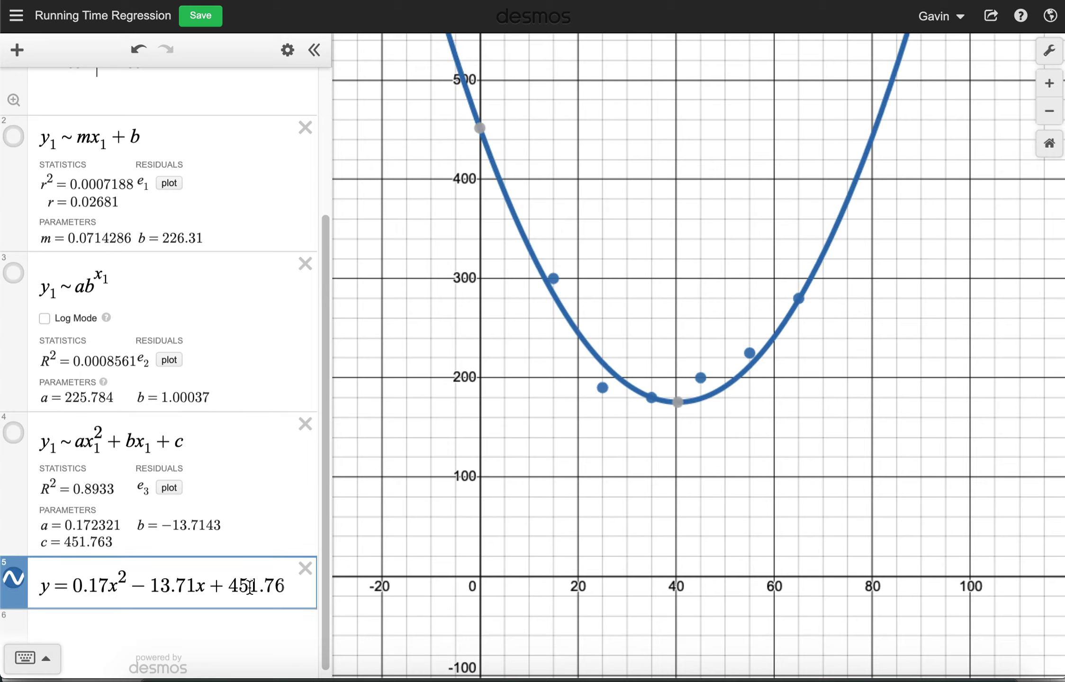